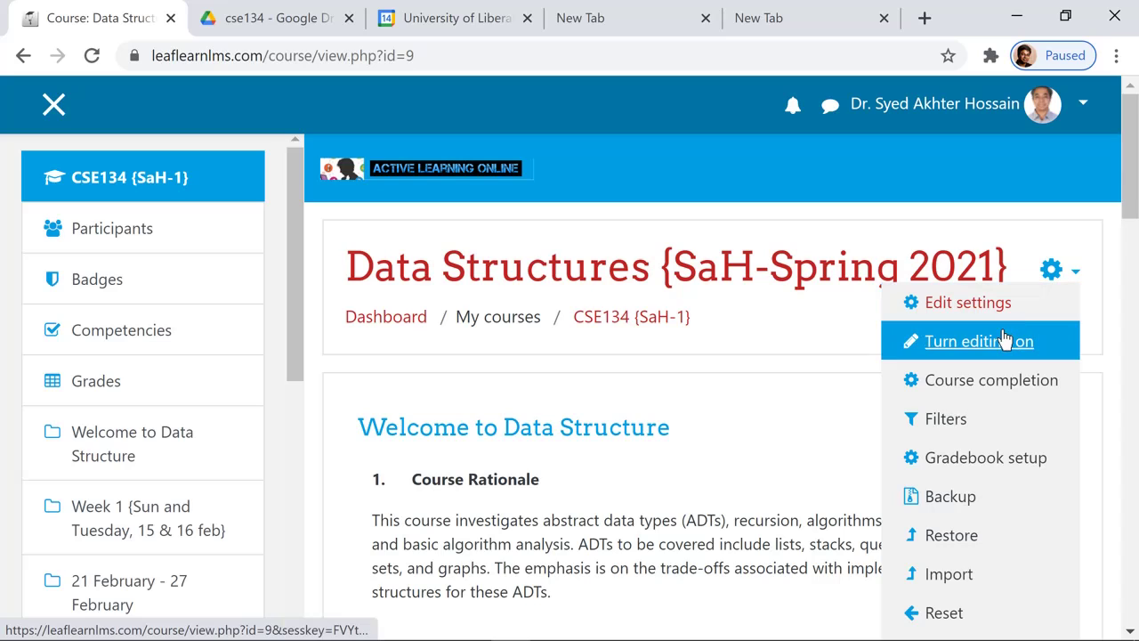
- Turn on editing for the Data Structures course and open its question bank from the full course administration list
{"action": "left_click", "coordinate": [993, 342]}
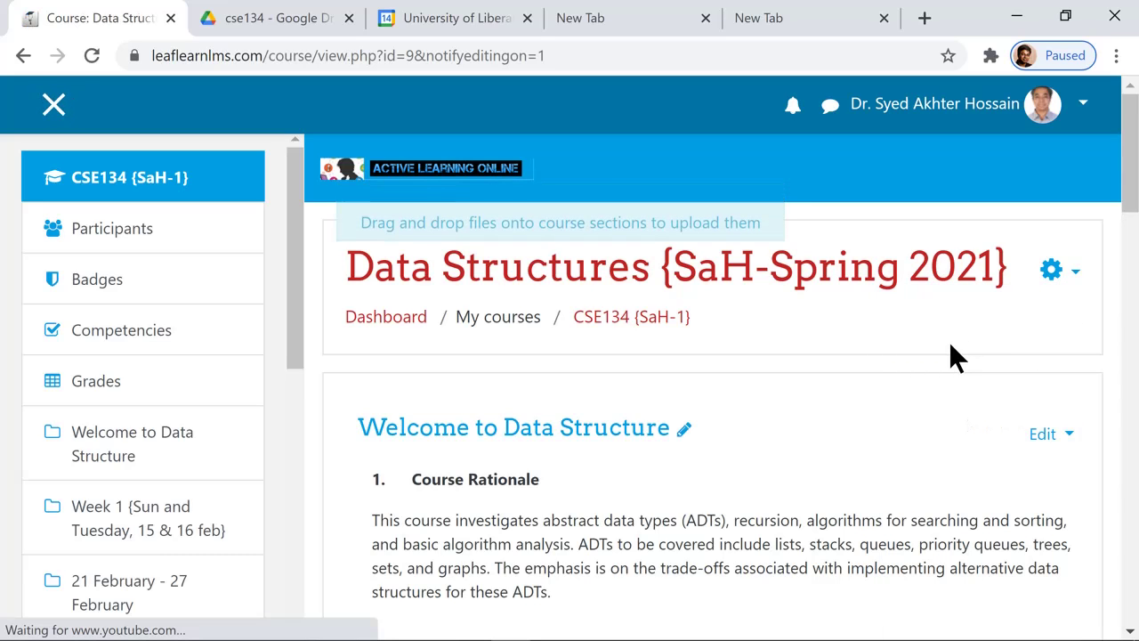
{"action": "left_click", "coordinate": [1075, 272]}
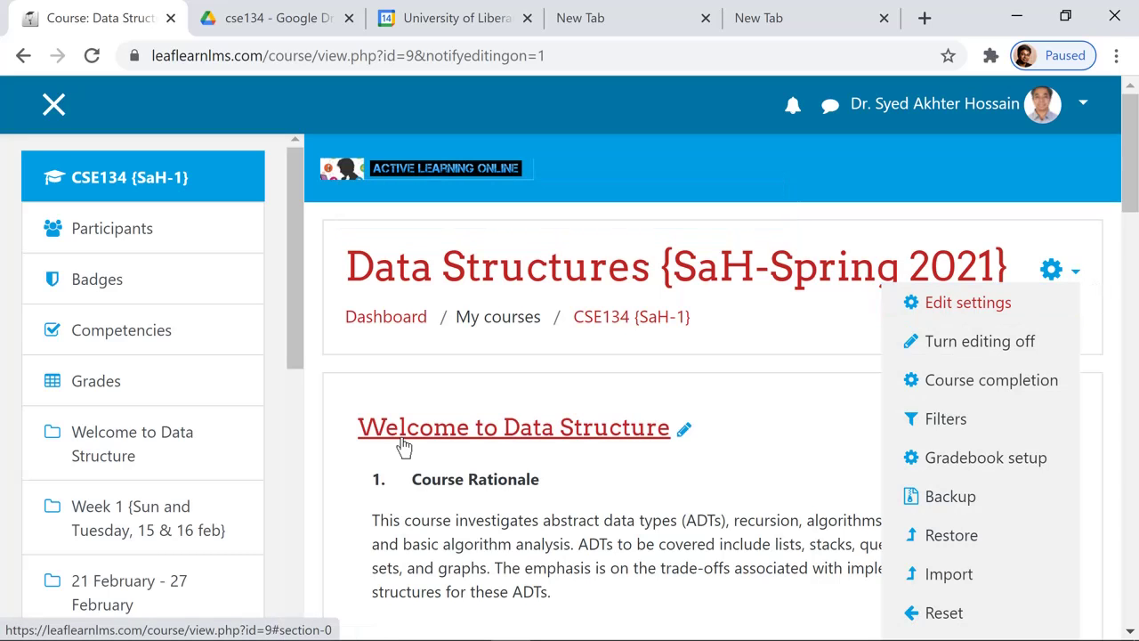
{"action": "scroll", "coordinate": [1010, 427], "scroll_direction": "down", "scroll_amount": 1}
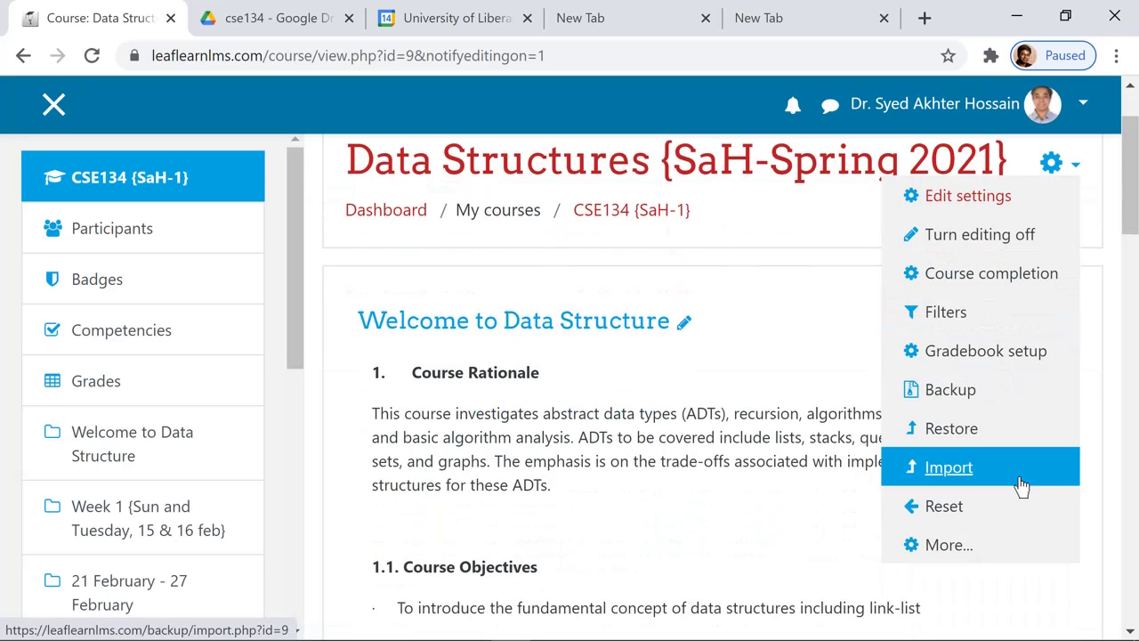
{"action": "left_click", "coordinate": [991, 558]}
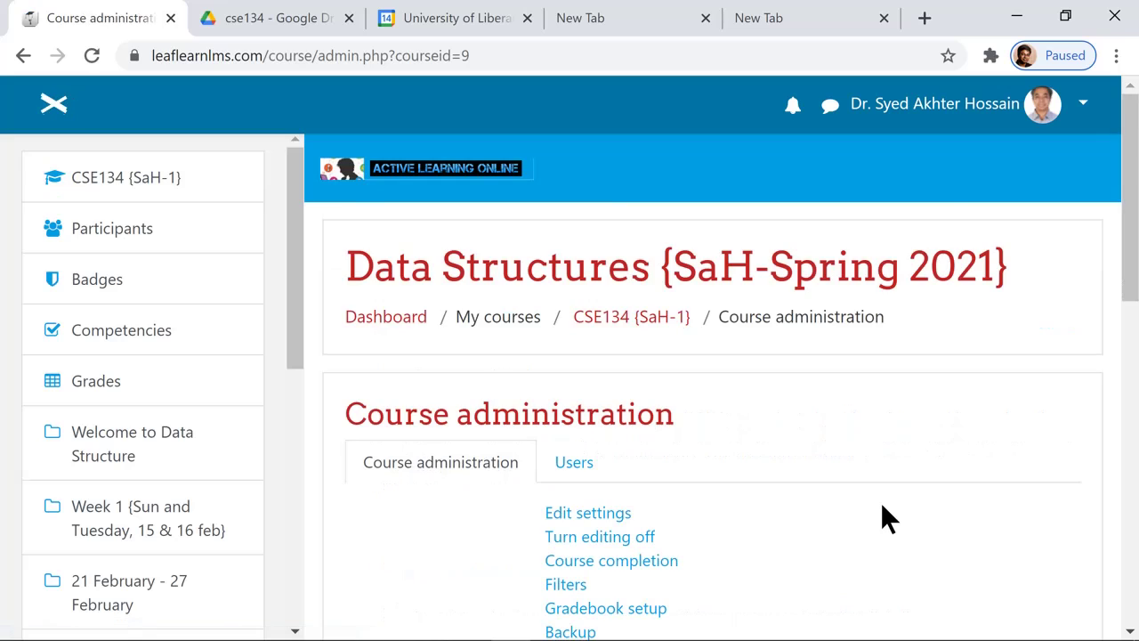
{"action": "scroll", "coordinate": [882, 498], "scroll_direction": "down", "scroll_amount": 3}
{"action": "scroll", "coordinate": [881, 498], "scroll_direction": "down", "scroll_amount": 4}
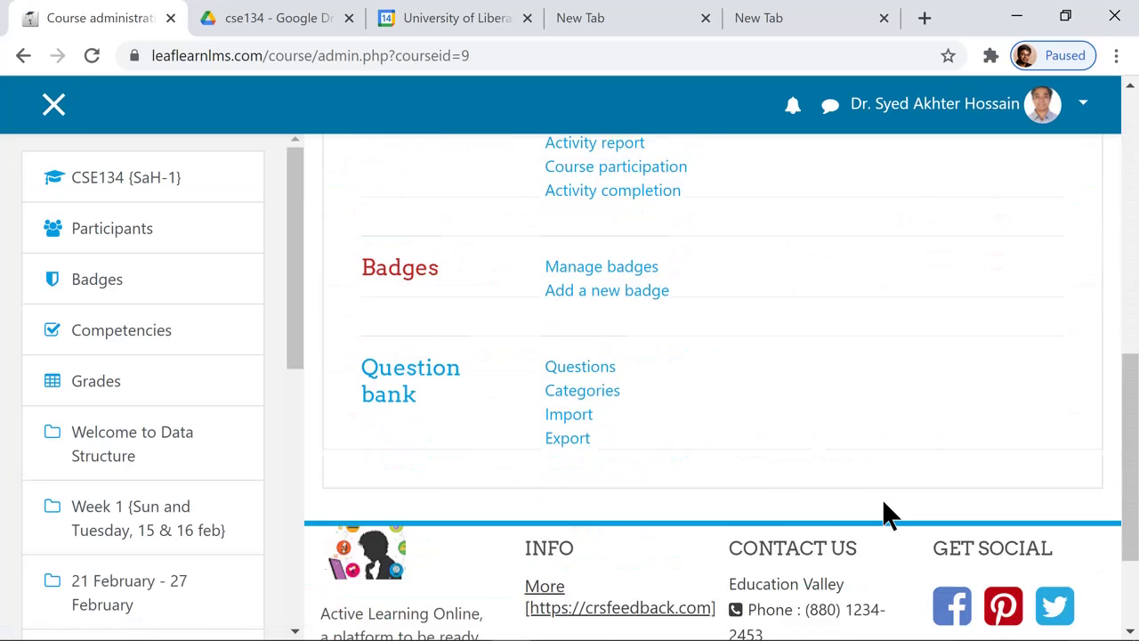
{"action": "left_click", "coordinate": [581, 329]}
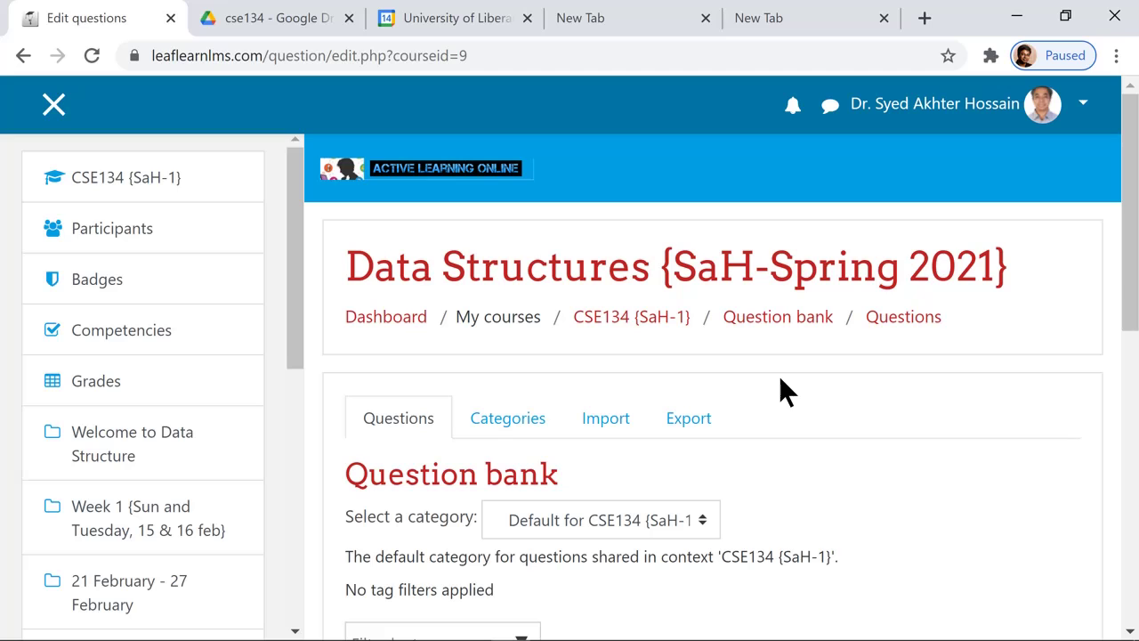
- Delete the existing Basic Questions category from the course's question categories
{"action": "left_click", "coordinate": [527, 427]}
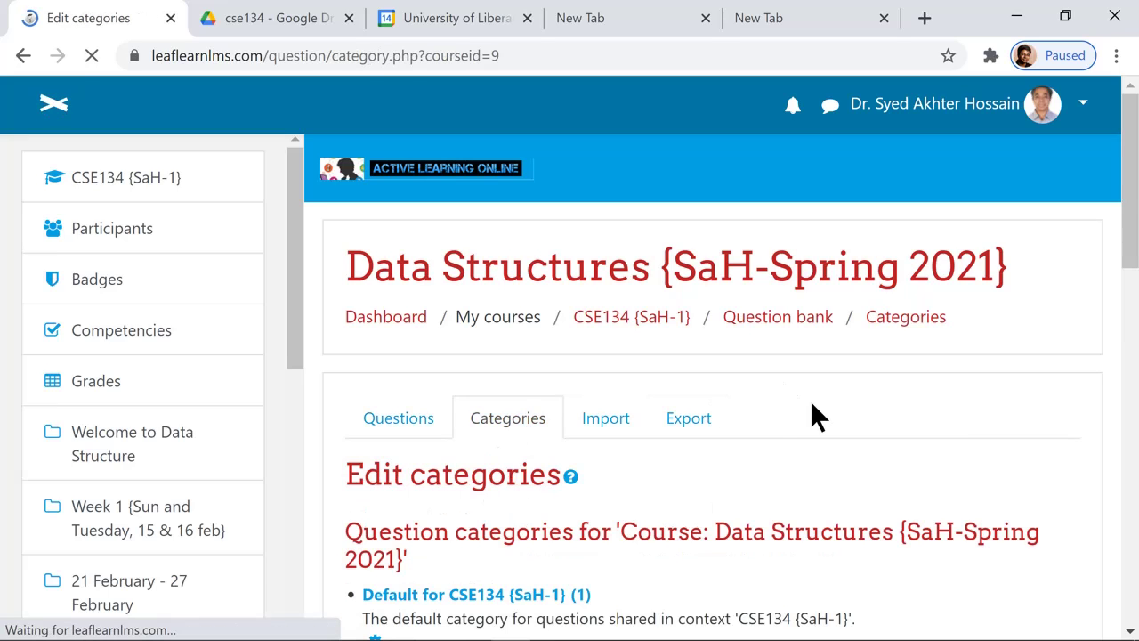
{"action": "scroll", "coordinate": [810, 399], "scroll_direction": "down", "scroll_amount": 2}
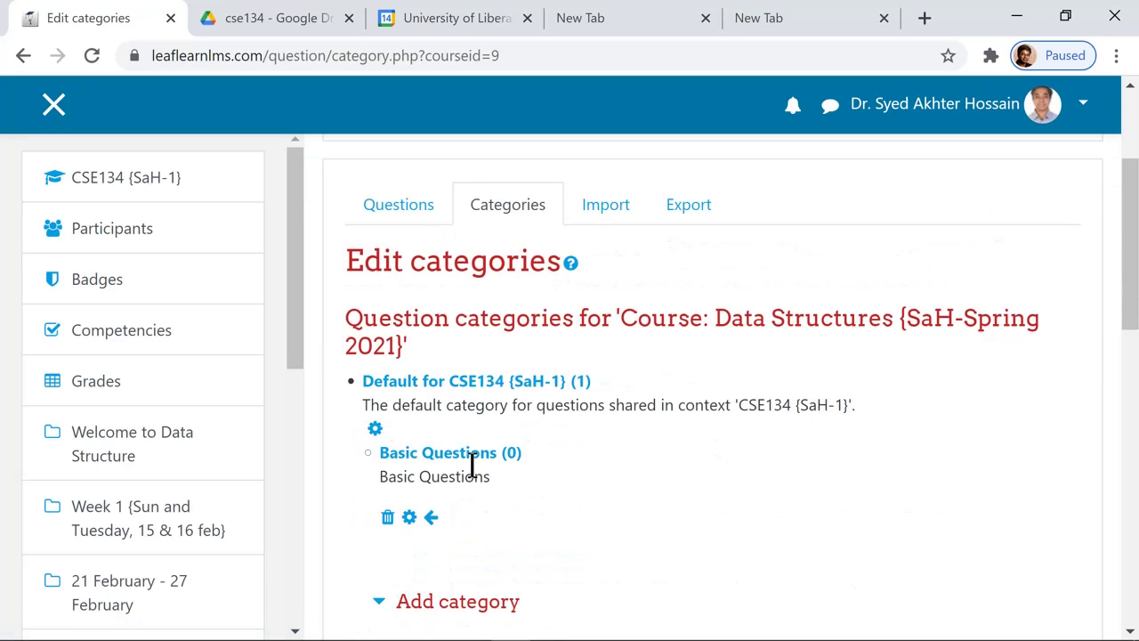
{"action": "scroll", "coordinate": [570, 454], "scroll_direction": "up", "scroll_amount": 2}
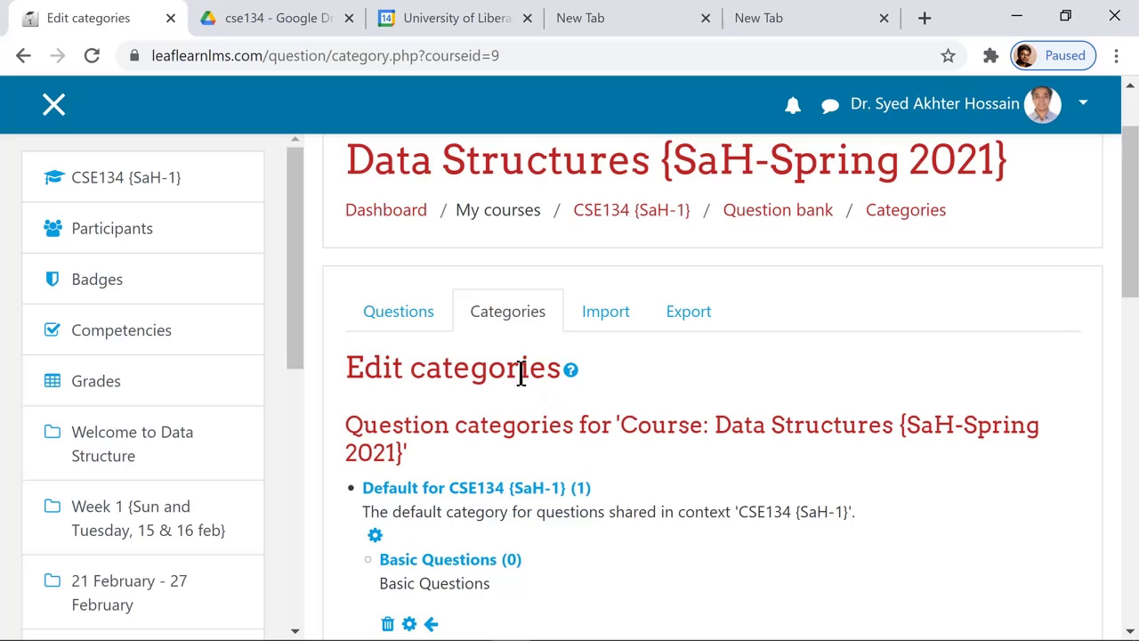
{"action": "scroll", "coordinate": [587, 433], "scroll_direction": "down", "scroll_amount": 3}
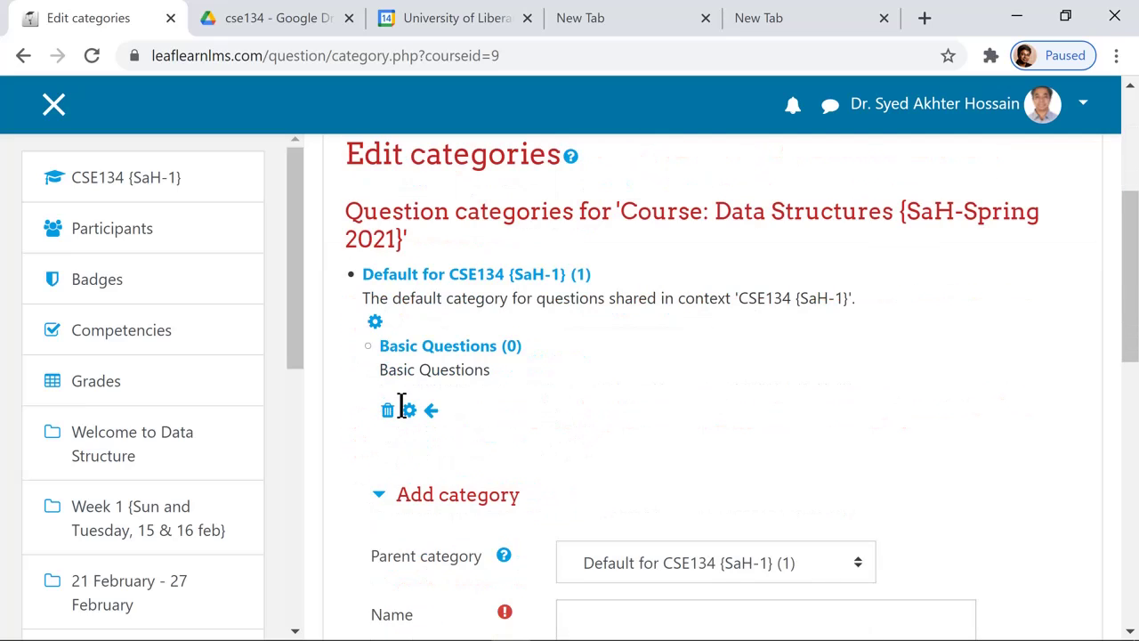
{"action": "left_click", "coordinate": [389, 412]}
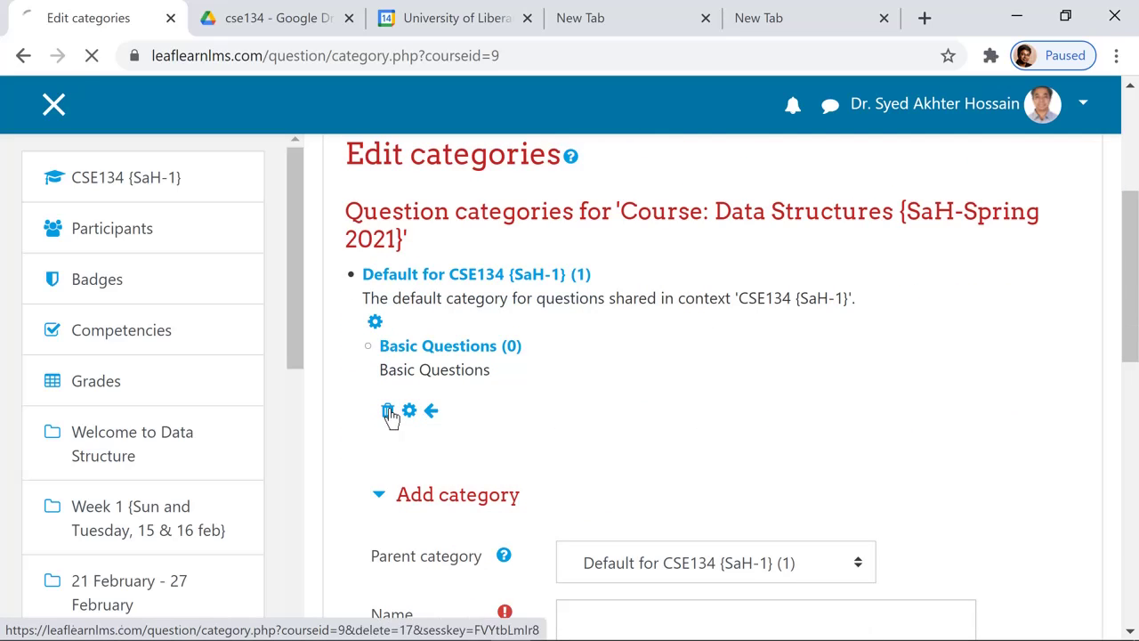
- Add a category named Basic Questions under Default for CSE134 {SaH-1}, using the same text as its category info
{"action": "scroll", "coordinate": [680, 477], "scroll_direction": "down", "scroll_amount": 3}
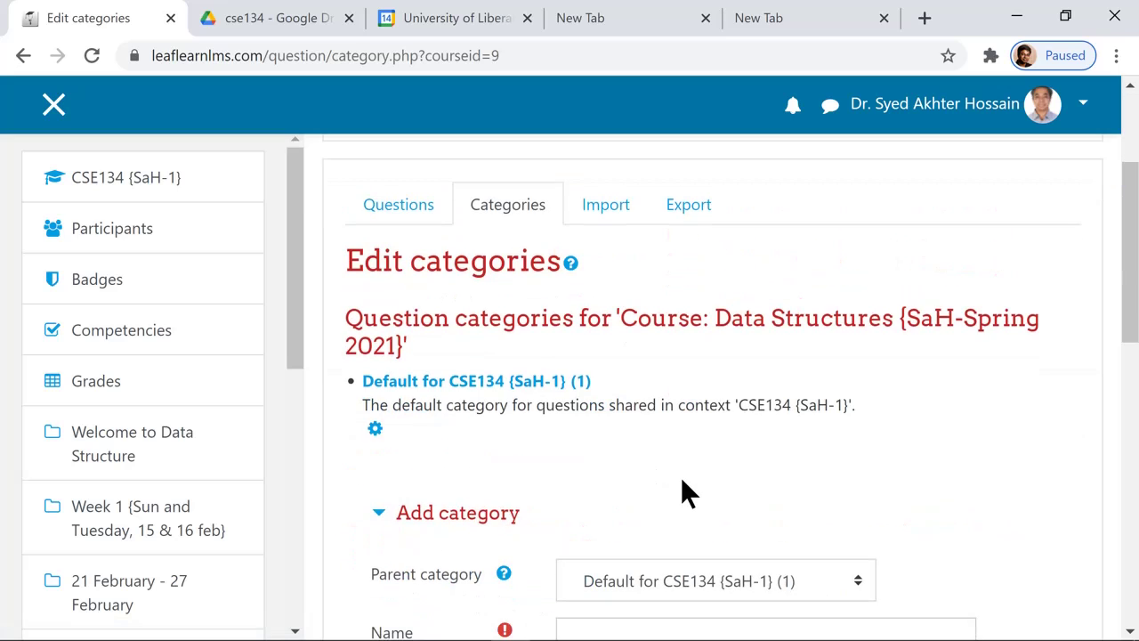
{"action": "scroll", "coordinate": [685, 490], "scroll_direction": "down", "scroll_amount": 3}
{"action": "left_click", "coordinate": [654, 419]}
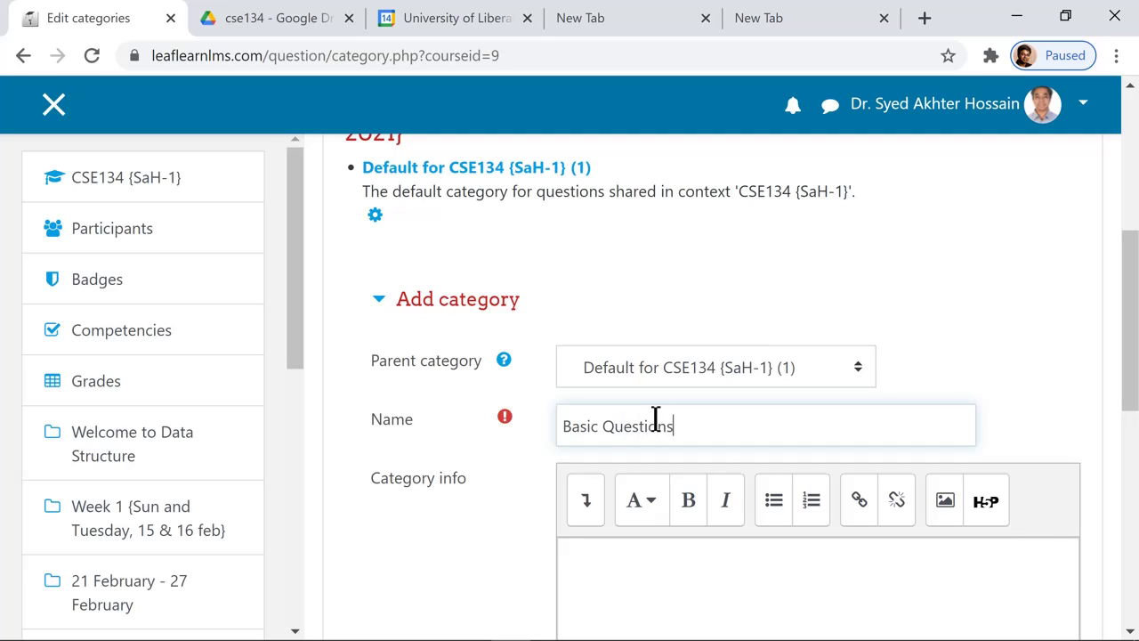
{"action": "key", "text": "shift+Left"}
{"action": "key", "text": "shift+Left"}
{"action": "key", "text": "shift+Left"}
{"action": "key", "text": "shift+Left"}
{"action": "key", "text": "shift+Left"}
{"action": "key", "text": "shift+Left"}
{"action": "key", "text": "shift+Left"}
{"action": "key", "text": "shift+Left"}
{"action": "key", "text": "shift+Left"}
{"action": "key", "text": "shift+Left"}
{"action": "key", "text": "shift+Left"}
{"action": "key", "text": "shift+Left"}
{"action": "key", "text": "shift+Left"}
{"action": "key", "text": "shift+Left"}
{"action": "key", "text": "ctrl+c"}
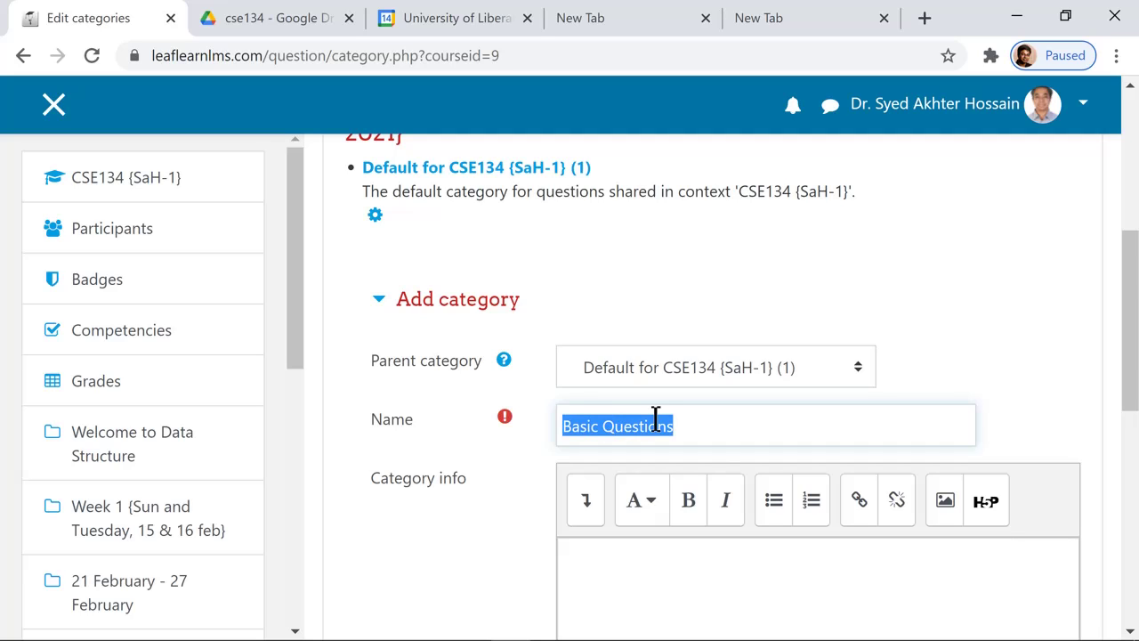
{"action": "left_click", "coordinate": [697, 603]}
{"action": "key", "text": "ctrl+v"}
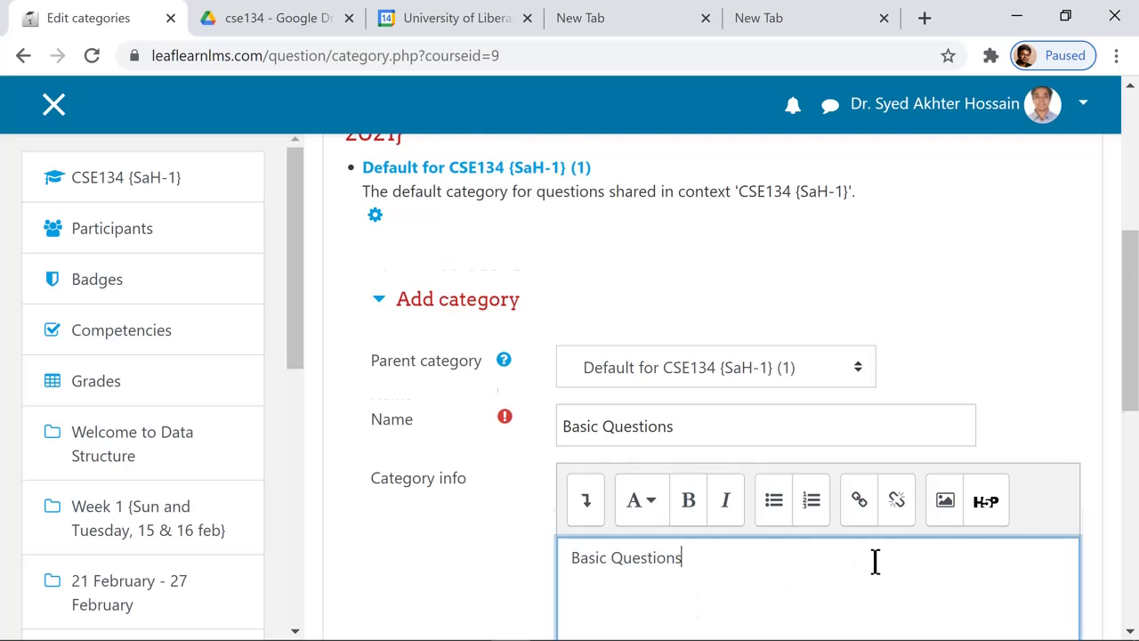
{"action": "scroll", "coordinate": [876, 560], "scroll_direction": "down", "scroll_amount": 5}
{"action": "left_click", "coordinate": [592, 352]}
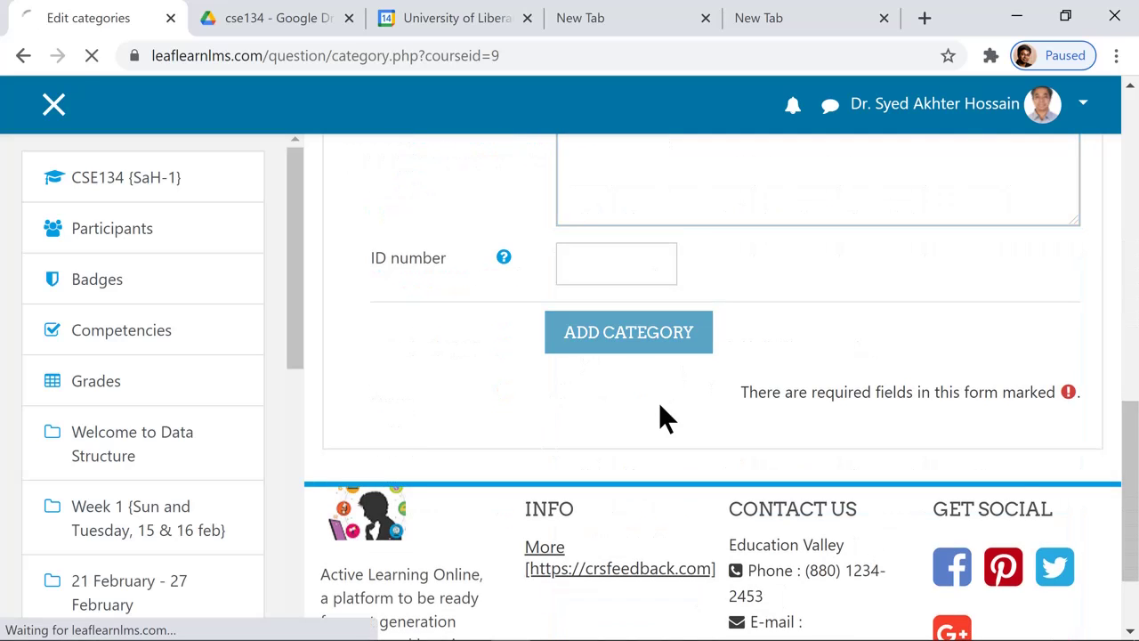
- Open the Basic Questions category and bring up the form for importing questions from a file
{"action": "scroll", "coordinate": [755, 450], "scroll_direction": "down", "scroll_amount": 2}
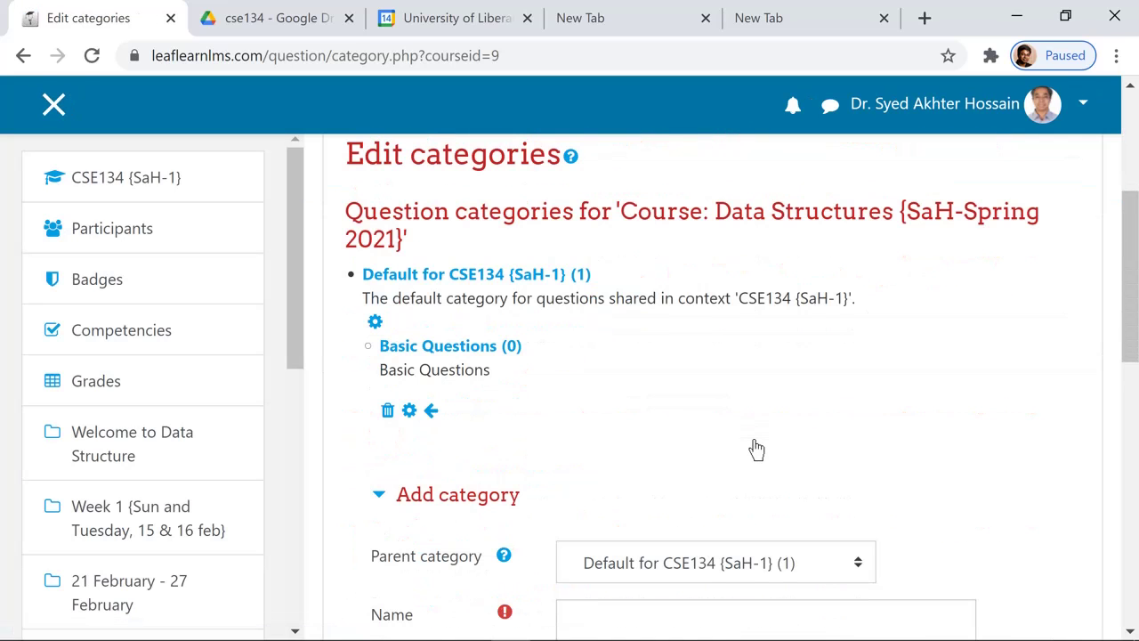
{"action": "left_click", "coordinate": [458, 349]}
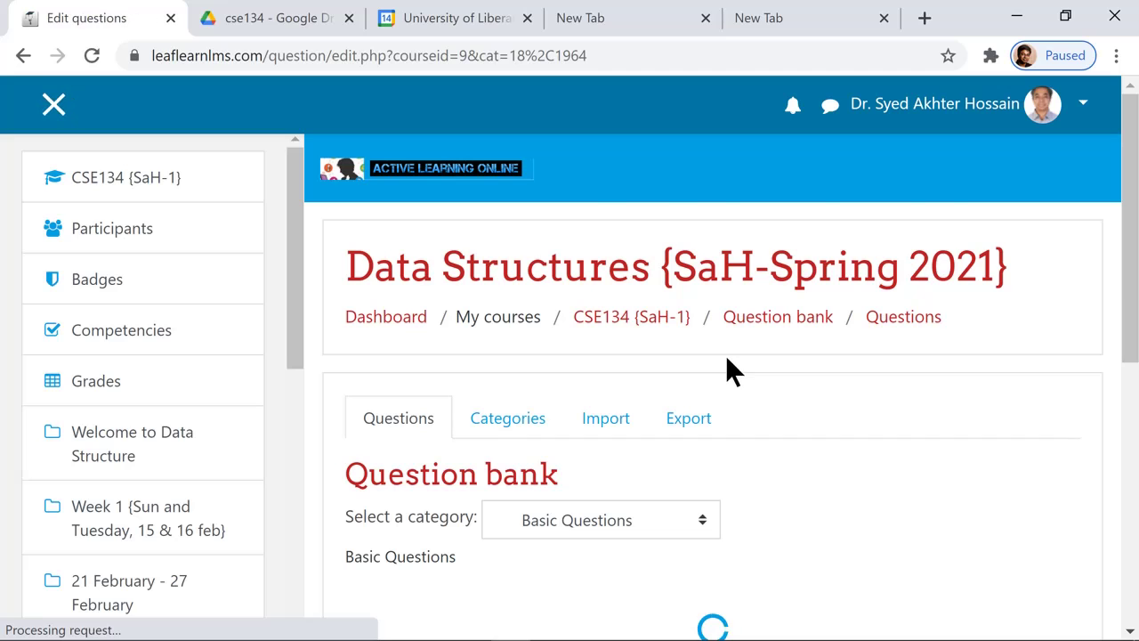
{"action": "scroll", "coordinate": [753, 378], "scroll_direction": "down", "scroll_amount": 1}
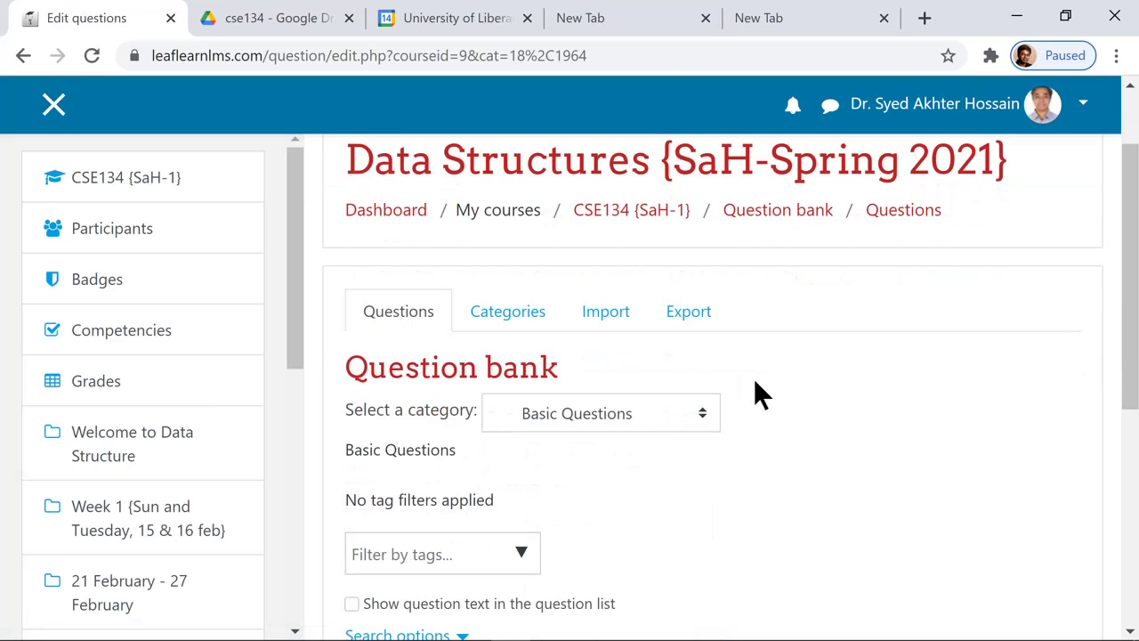
{"action": "left_click", "coordinate": [522, 324]}
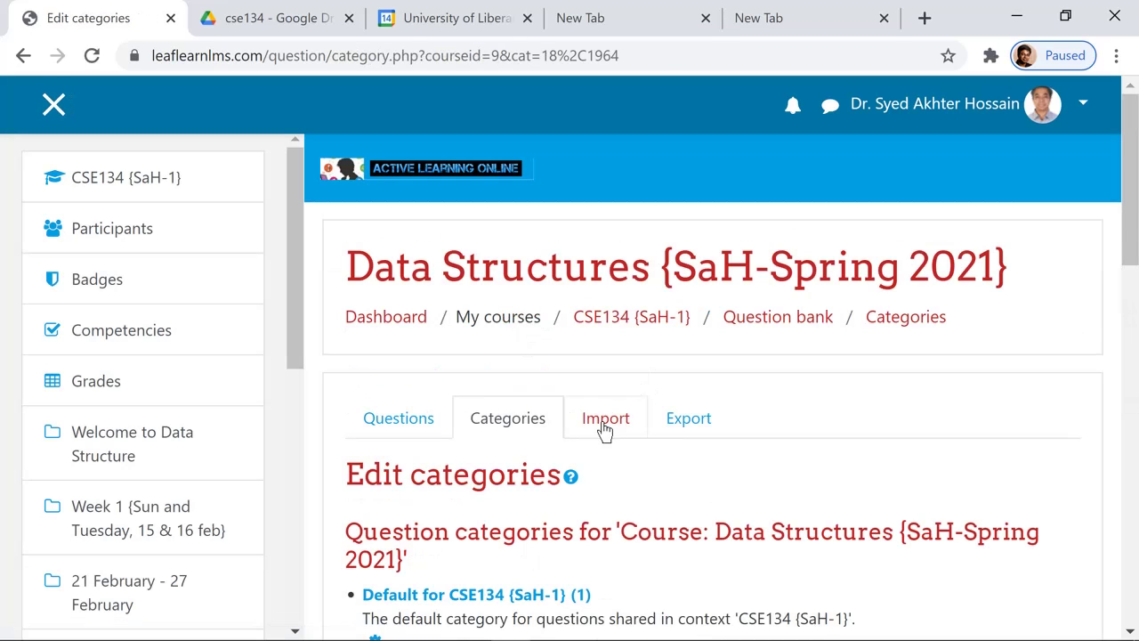
{"action": "left_click", "coordinate": [602, 420]}
{"action": "scroll", "coordinate": [841, 396], "scroll_direction": "down", "scroll_amount": 2}
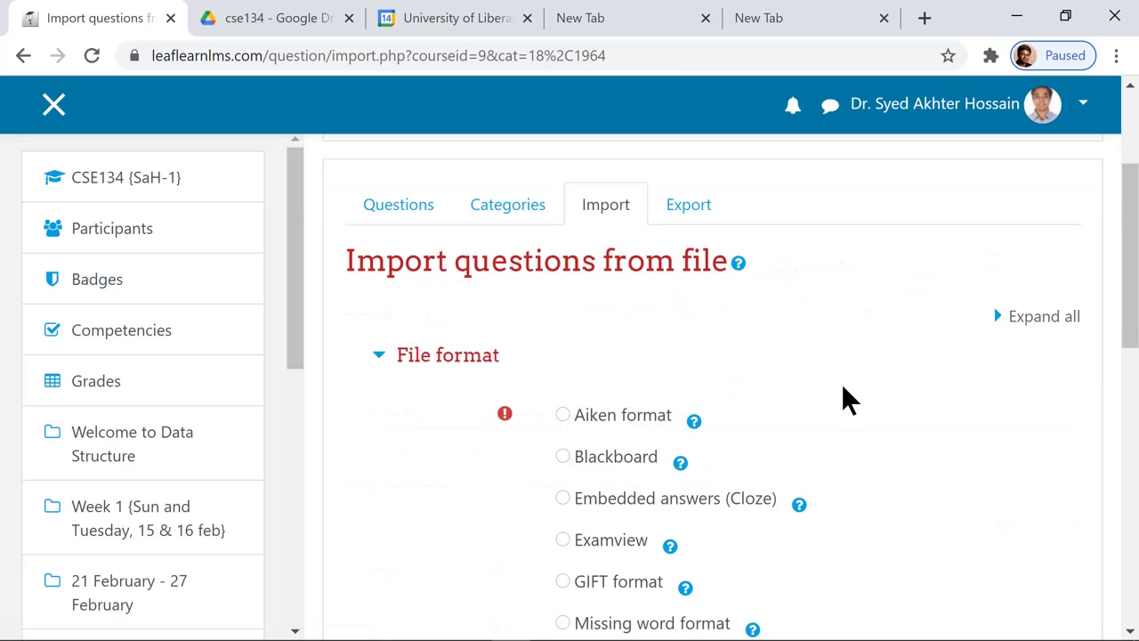
{"action": "scroll", "coordinate": [827, 396], "scroll_direction": "down", "scroll_amount": 1}
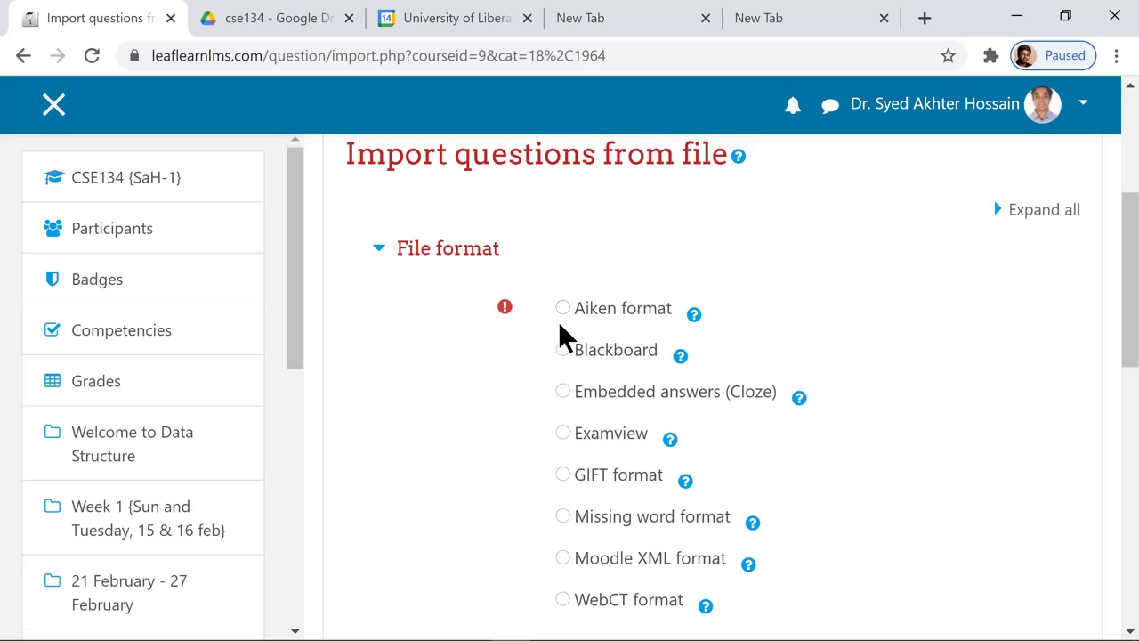
{"action": "scroll", "coordinate": [537, 338], "scroll_direction": "down", "scroll_amount": 2}
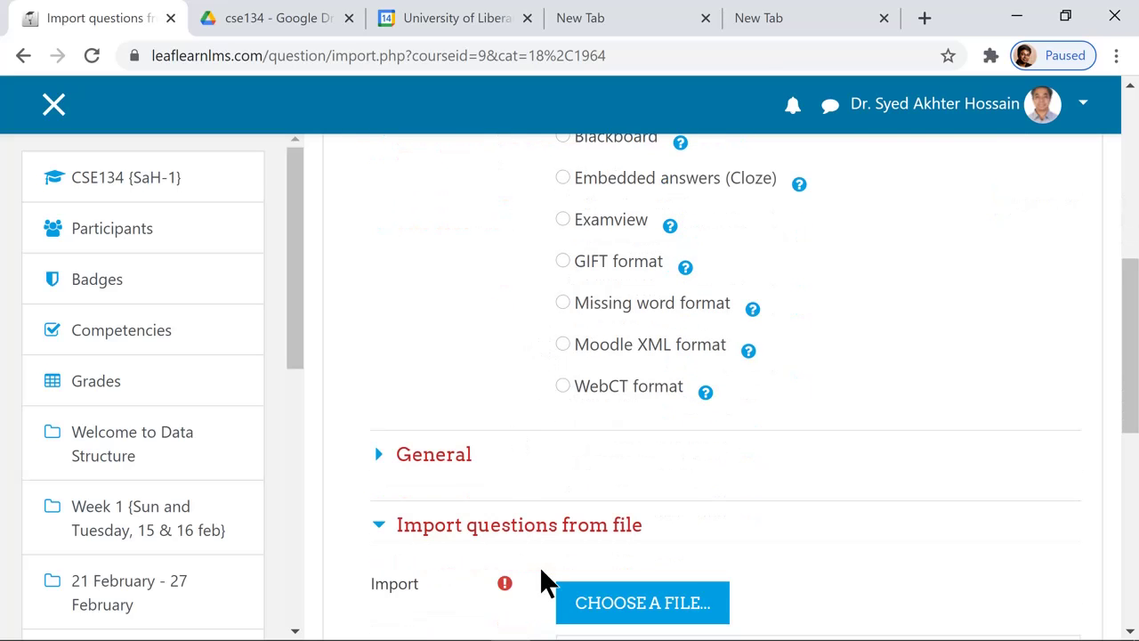
- Switch to Notepad and examine how questions, answer options and ANSWER lines are laid out in dsct1v2.txt
{"action": "mouse_move", "coordinate": [552, 623]}
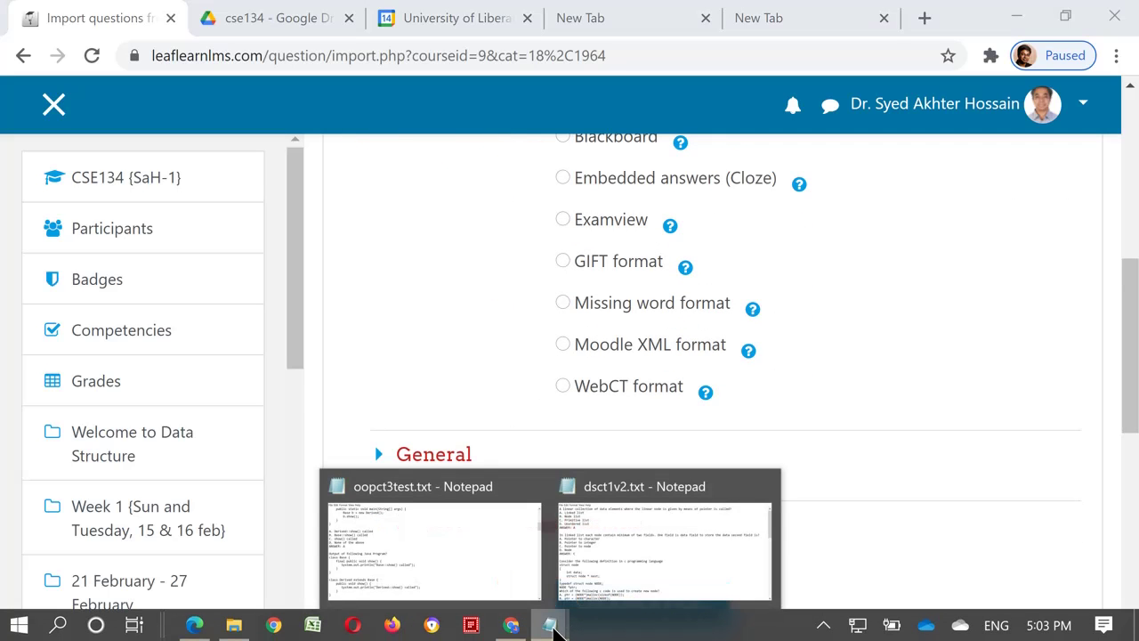
{"action": "left_click", "coordinate": [608, 598]}
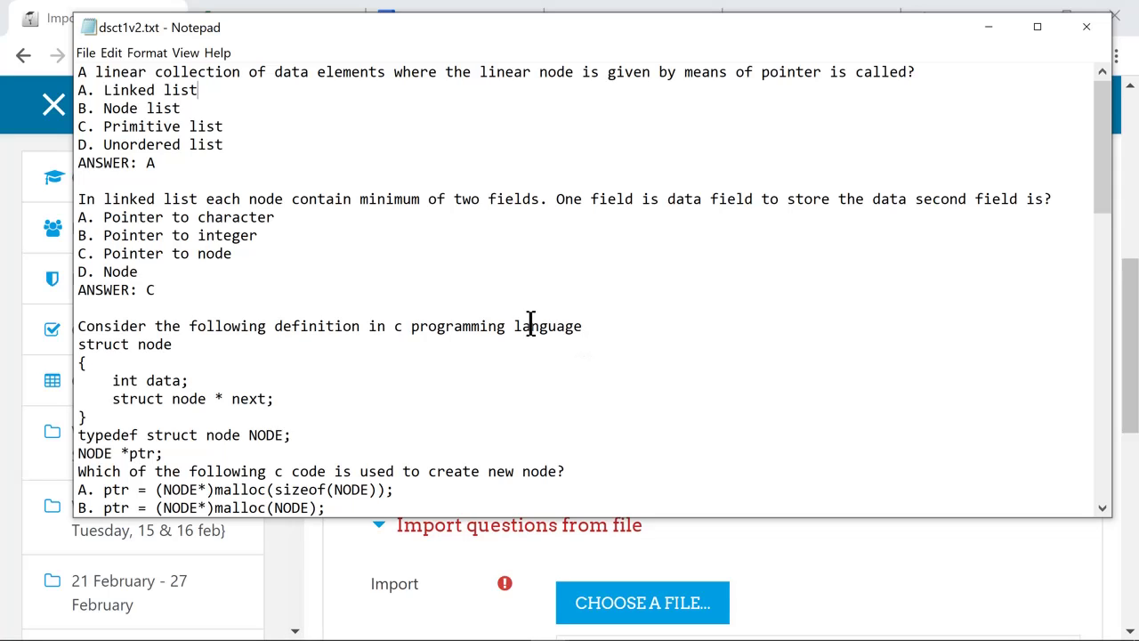
{"action": "scroll", "coordinate": [523, 300], "scroll_direction": "down", "scroll_amount": 5}
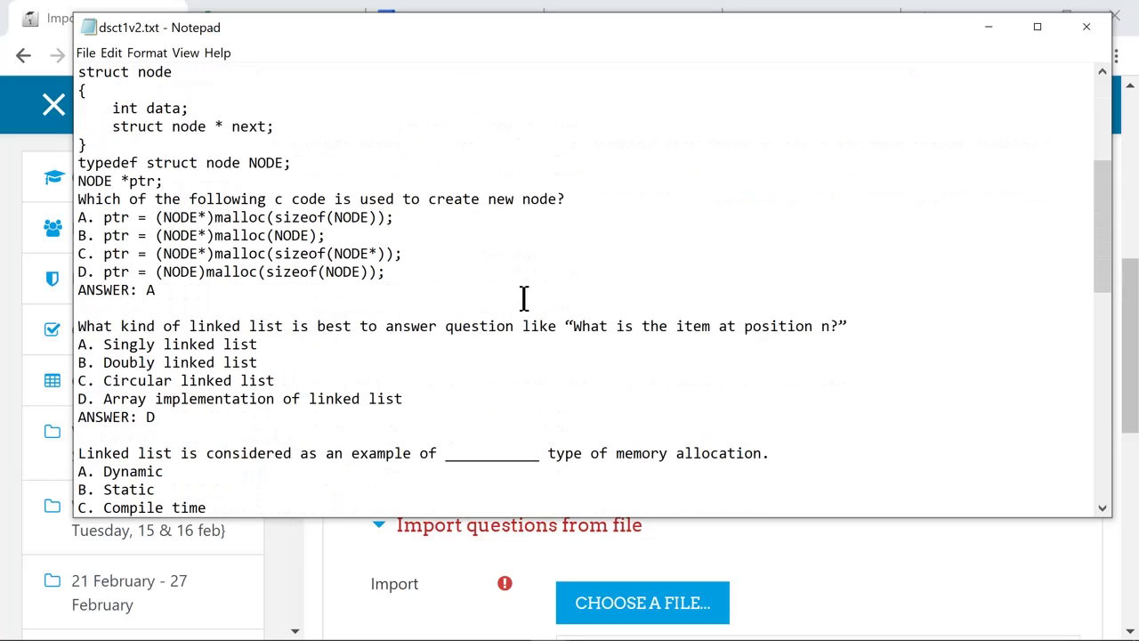
{"action": "scroll", "coordinate": [524, 300], "scroll_direction": "down", "scroll_amount": 1}
{"action": "scroll", "coordinate": [523, 300], "scroll_direction": "down", "scroll_amount": 1}
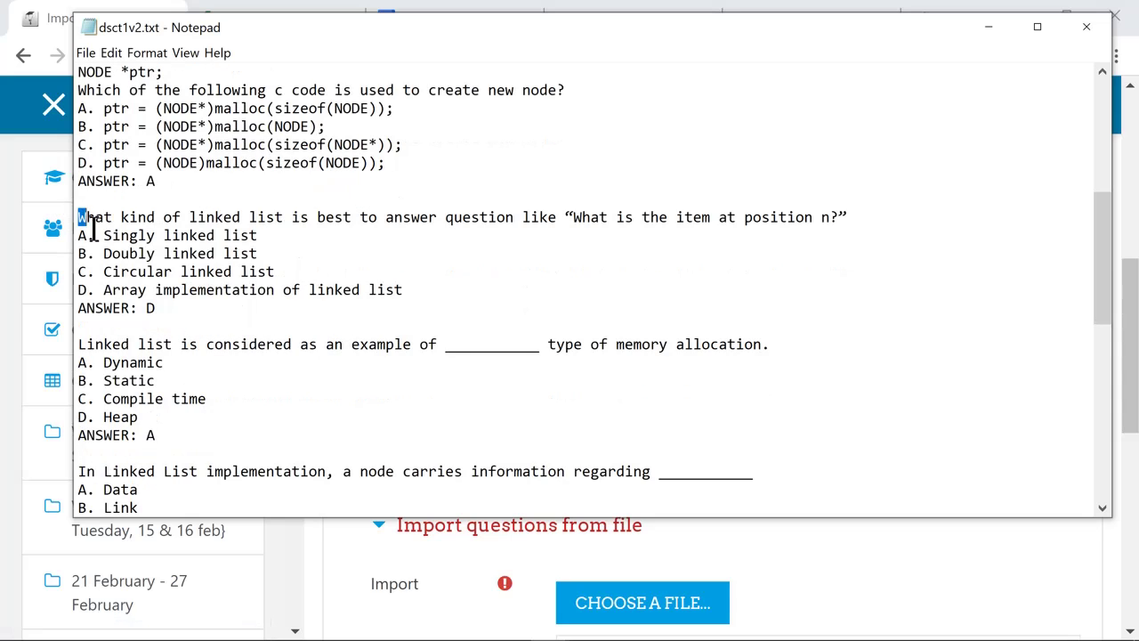
{"action": "left_click_drag", "start_coordinate": [78, 218], "coordinate": [411, 296]}
{"action": "left_click_drag", "start_coordinate": [204, 316], "coordinate": [86, 308]}
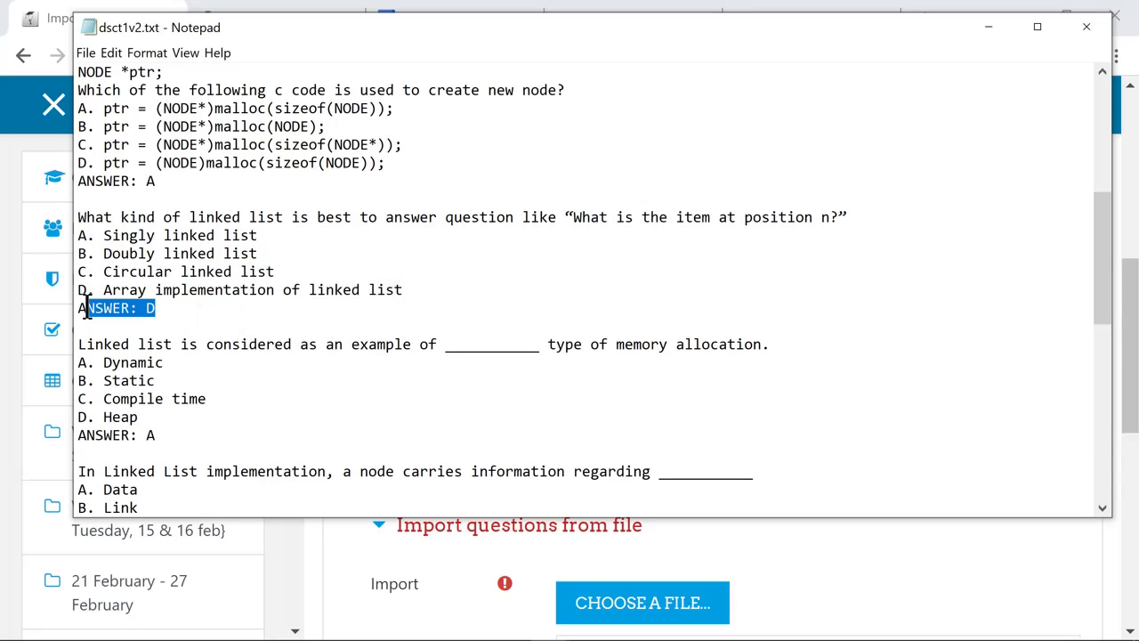
{"action": "left_click", "coordinate": [176, 322]}
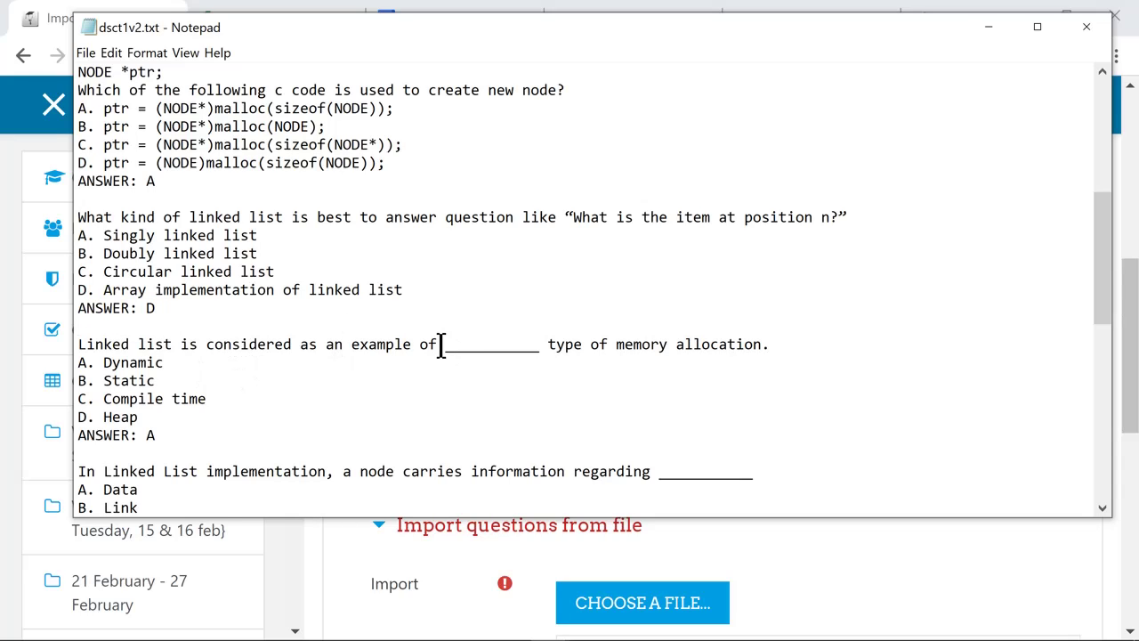
{"action": "left_click_drag", "start_coordinate": [442, 345], "coordinate": [533, 362]}
{"action": "left_click", "coordinate": [342, 396]}
{"action": "left_click", "coordinate": [990, 28]}
- Choose Aiken format for the question import and set Stop on error to No
{"action": "scroll", "coordinate": [819, 322], "scroll_direction": "up", "scroll_amount": 3}
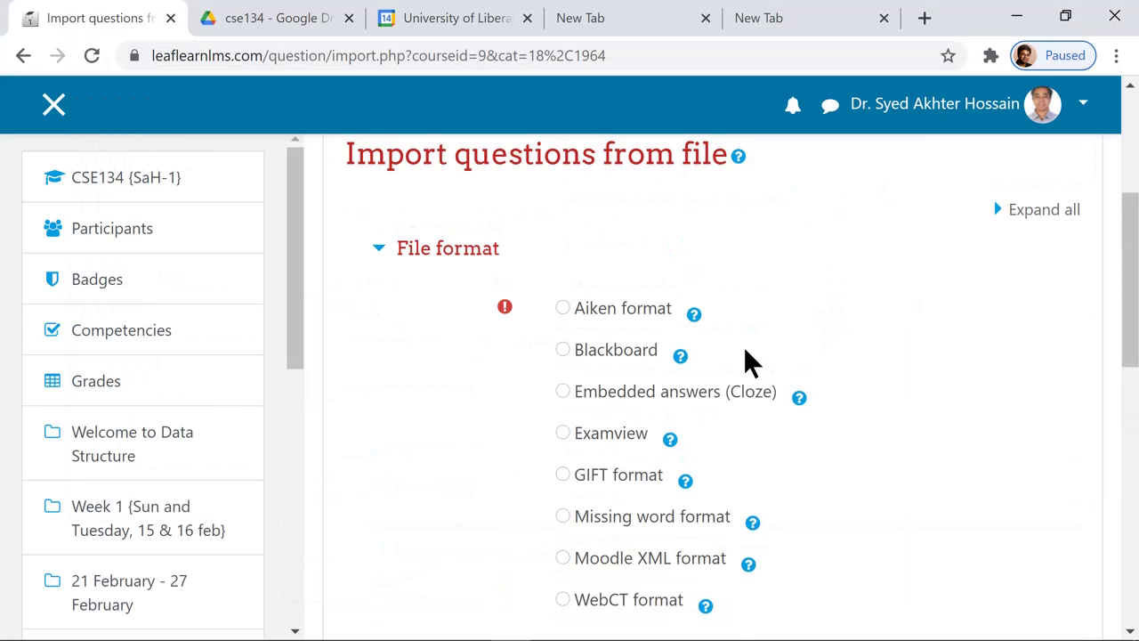
{"action": "left_click", "coordinate": [561, 308]}
{"action": "scroll", "coordinate": [907, 343], "scroll_direction": "down", "scroll_amount": 4}
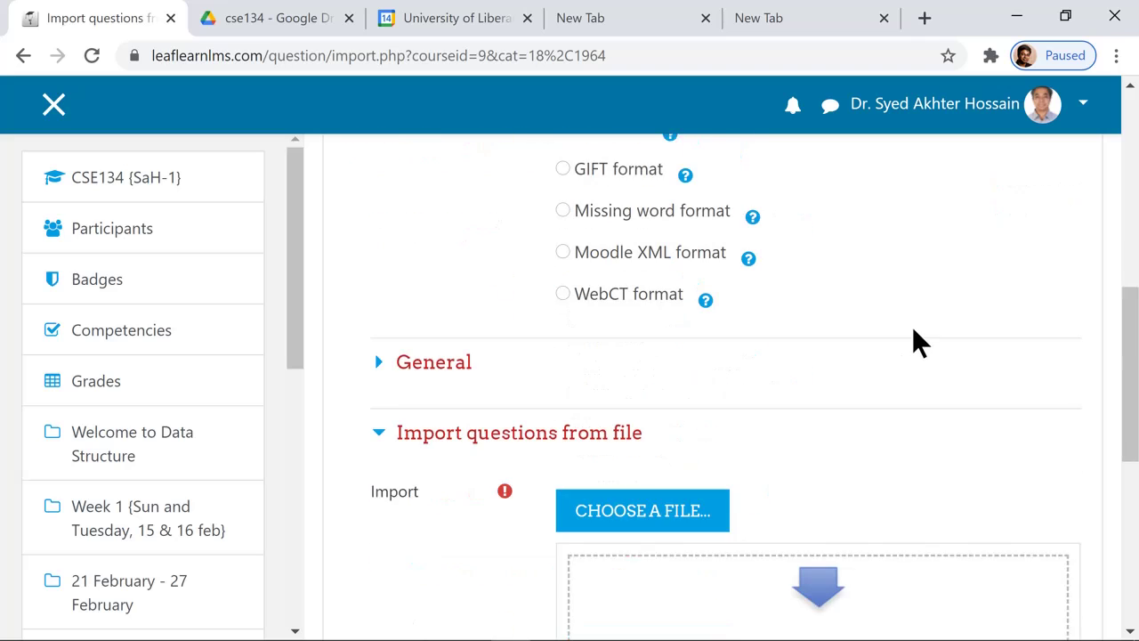
{"action": "left_click", "coordinate": [371, 347]}
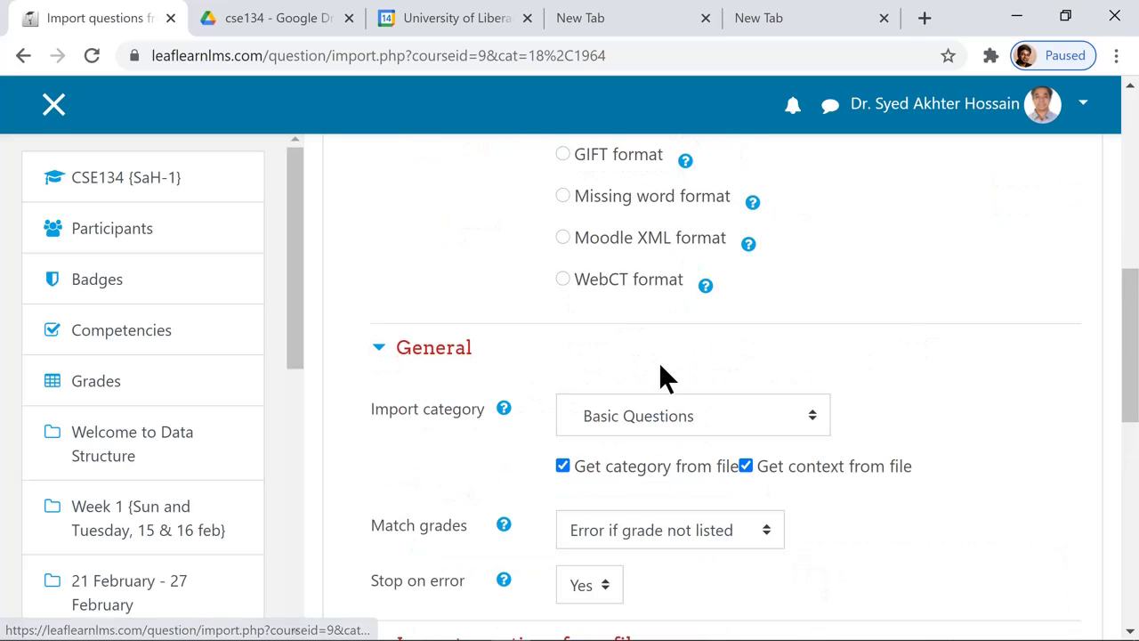
{"action": "scroll", "coordinate": [663, 370], "scroll_direction": "down", "scroll_amount": 3}
{"action": "left_click", "coordinate": [590, 372]}
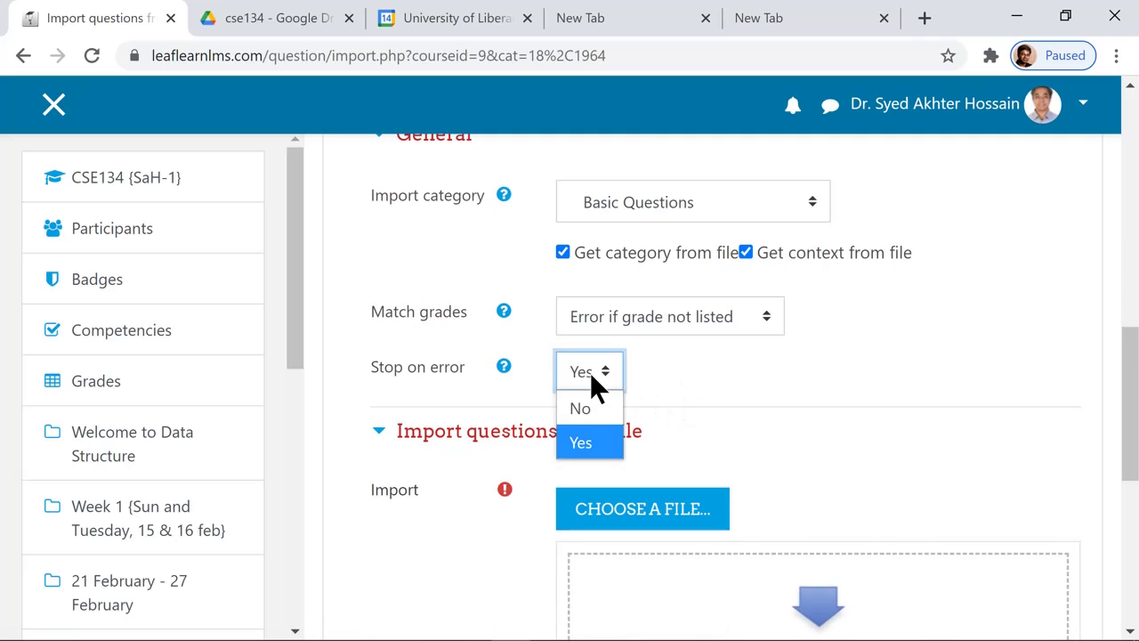
{"action": "left_click", "coordinate": [580, 407]}
{"action": "scroll", "coordinate": [751, 411], "scroll_direction": "down", "scroll_amount": 3}
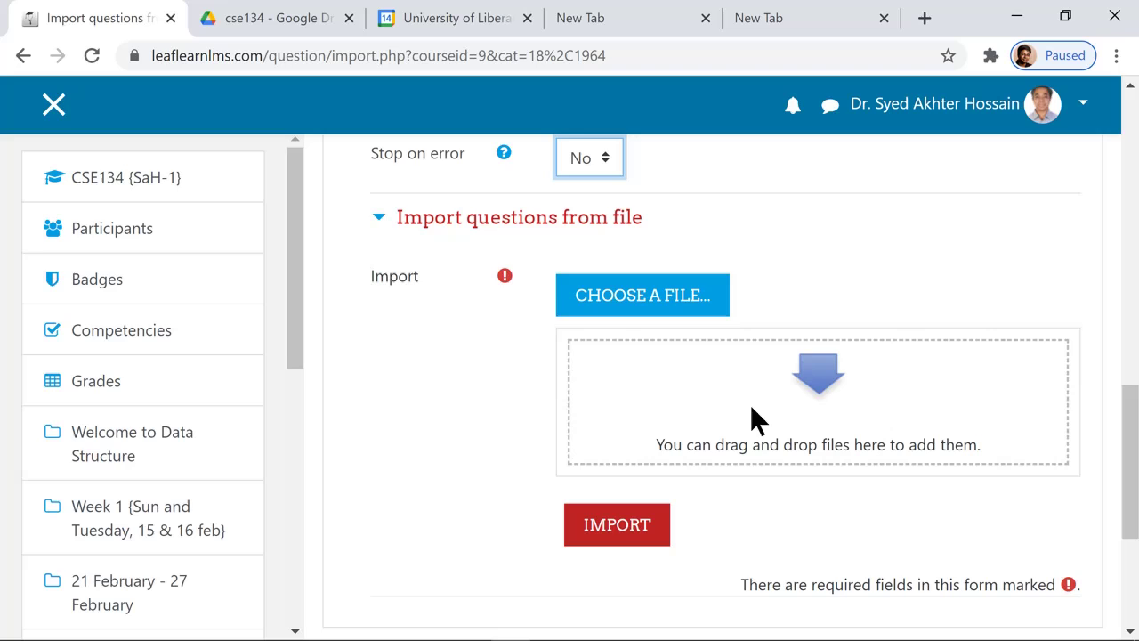
- Upload dsct1v2.txt from the Desktop as the import file and run the question import
{"action": "left_click", "coordinate": [630, 302]}
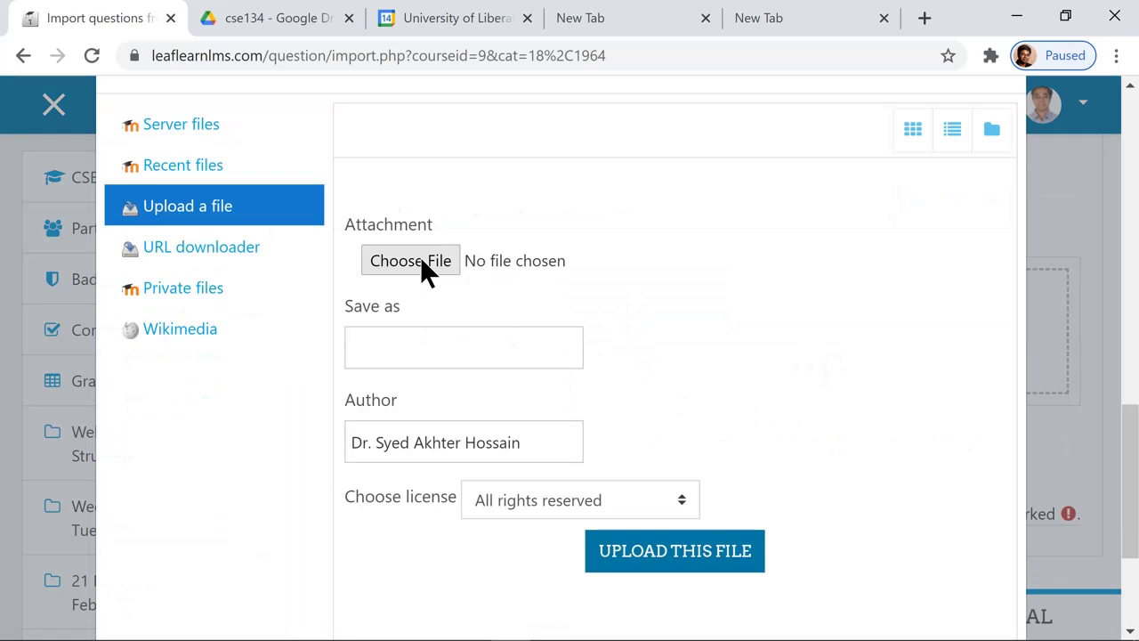
{"action": "left_click", "coordinate": [421, 261]}
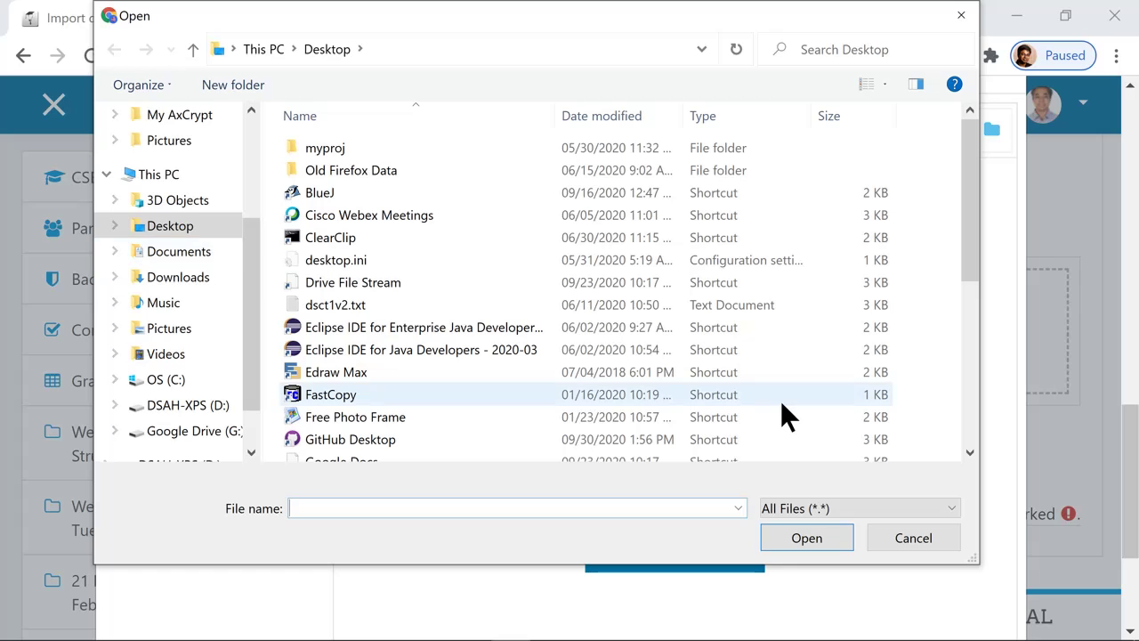
{"action": "double_click", "coordinate": [334, 304]}
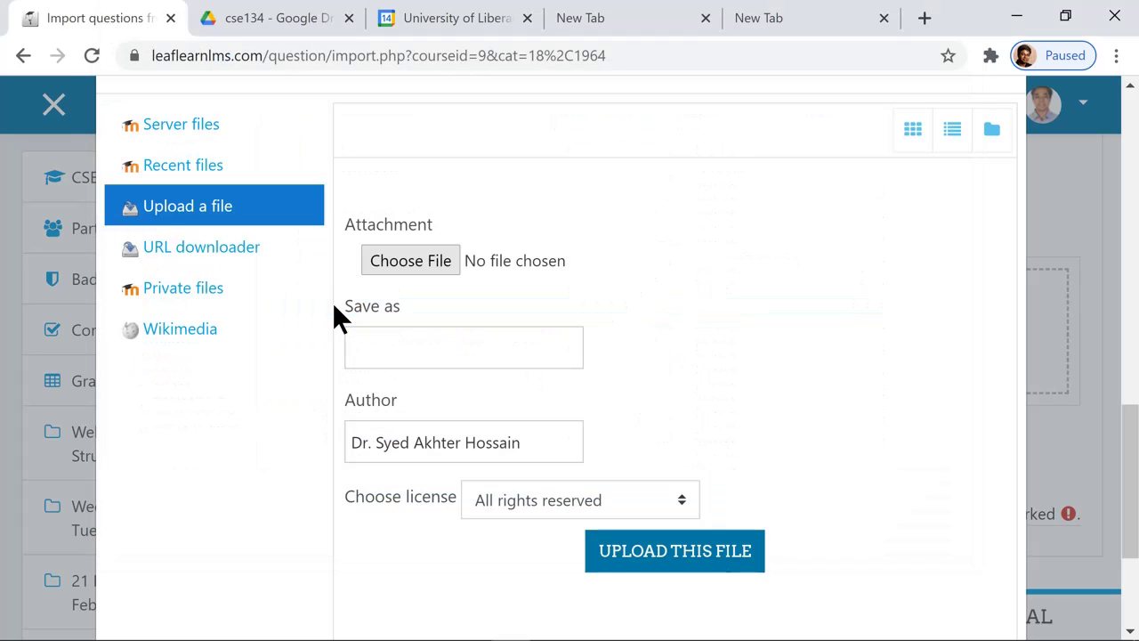
{"action": "left_click", "coordinate": [658, 554]}
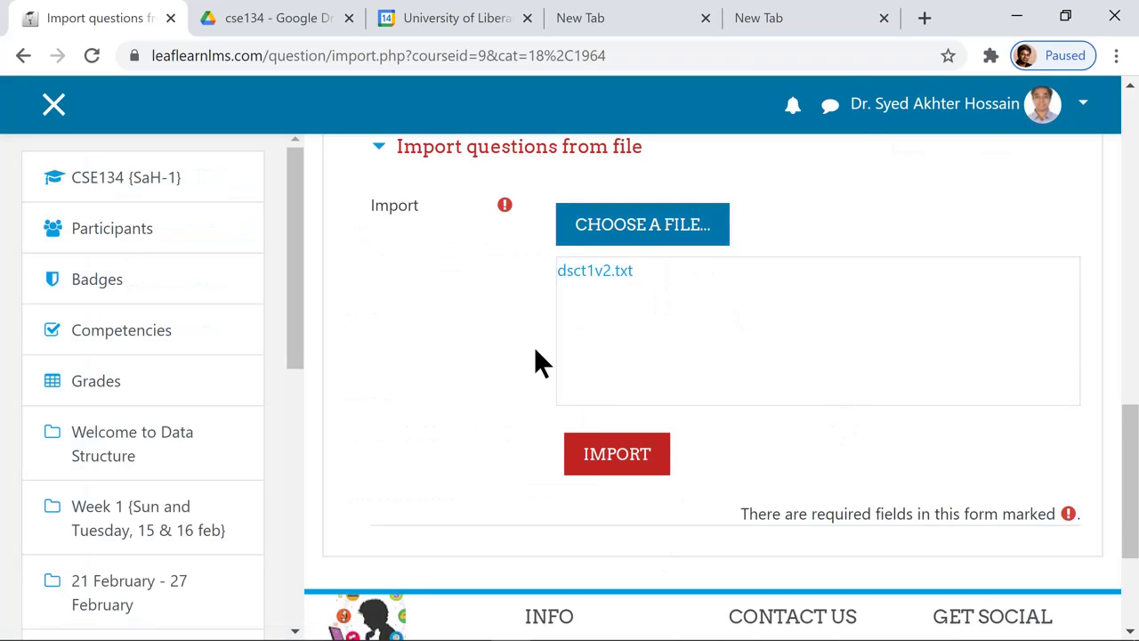
{"action": "left_click", "coordinate": [590, 469]}
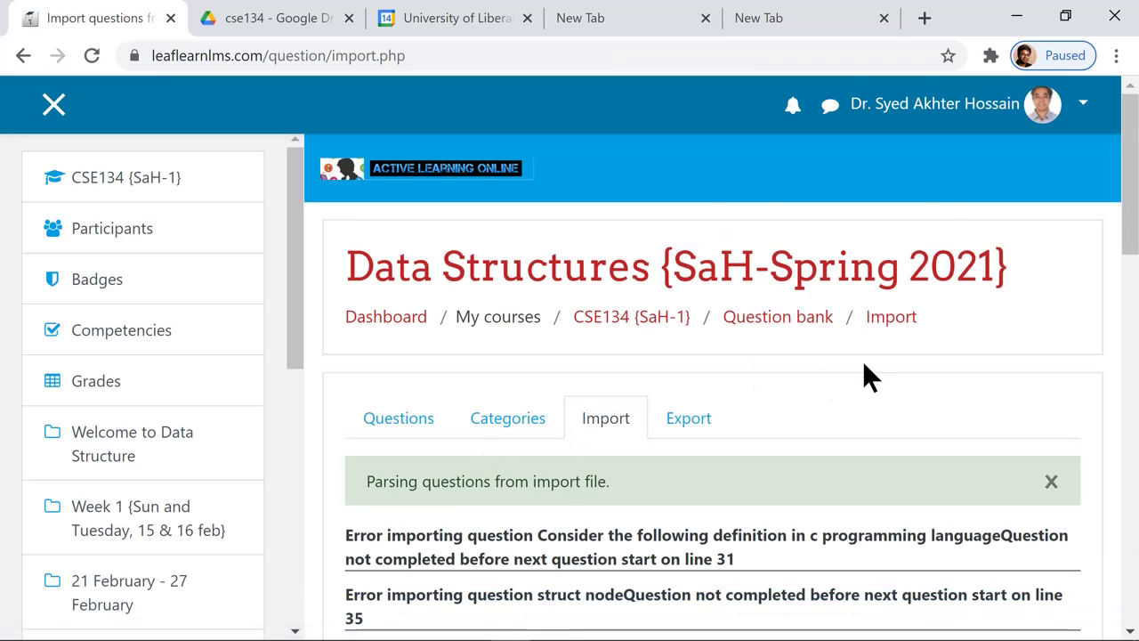
- Review the import errors and the imported questions, and continue to the question bank
{"action": "scroll", "coordinate": [865, 364], "scroll_direction": "down", "scroll_amount": 10}
{"action": "scroll", "coordinate": [870, 356], "scroll_direction": "down", "scroll_amount": 2}
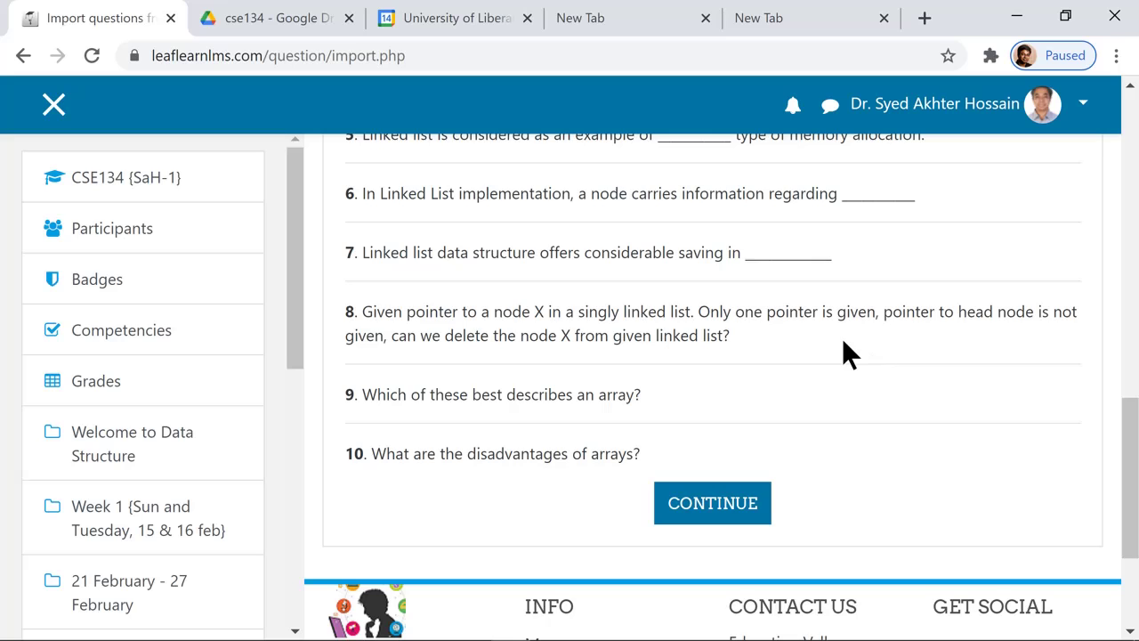
{"action": "scroll", "coordinate": [842, 342], "scroll_direction": "up", "scroll_amount": 6}
{"action": "scroll", "coordinate": [842, 338], "scroll_direction": "up", "scroll_amount": 2}
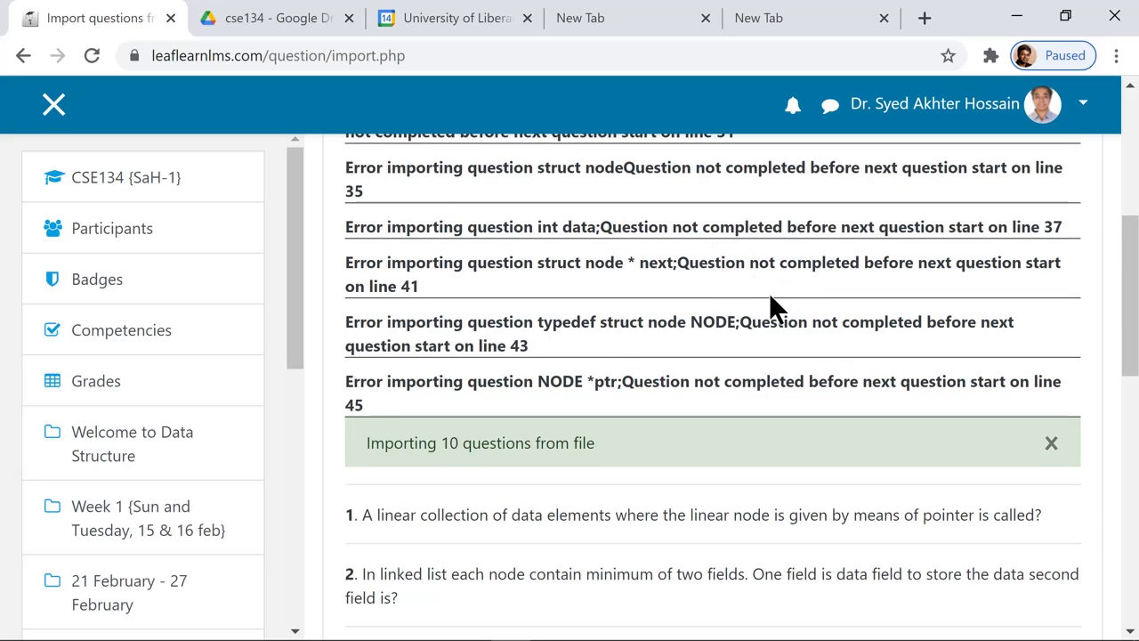
{"action": "scroll", "coordinate": [770, 298], "scroll_direction": "up", "scroll_amount": 1}
{"action": "scroll", "coordinate": [770, 298], "scroll_direction": "down", "scroll_amount": 4}
{"action": "scroll", "coordinate": [771, 299], "scroll_direction": "up", "scroll_amount": 5}
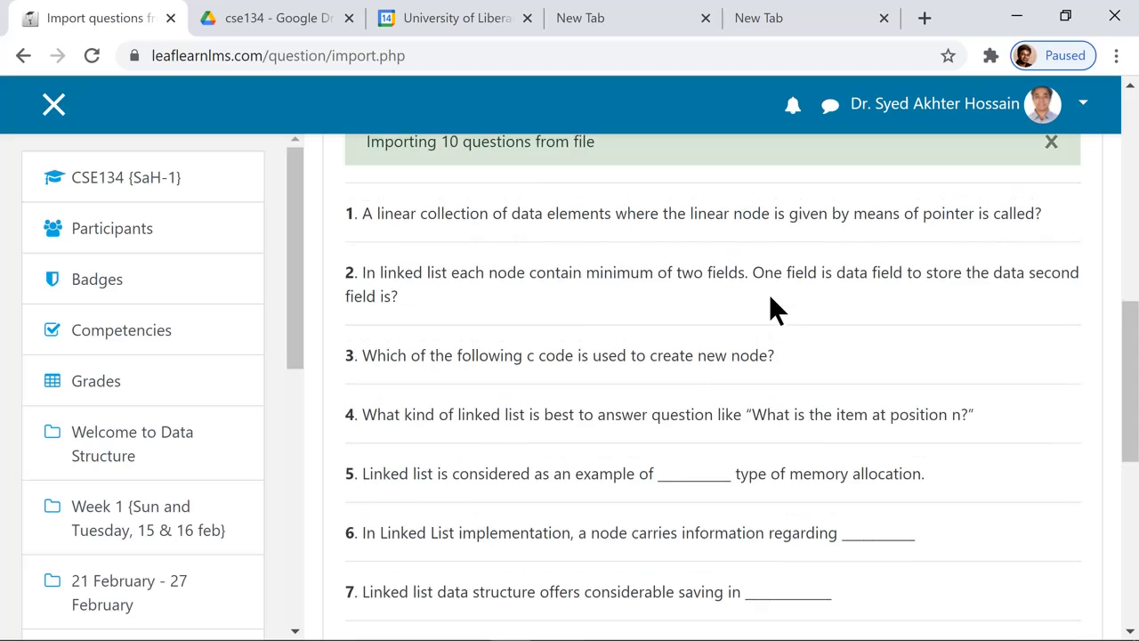
{"action": "scroll", "coordinate": [770, 299], "scroll_direction": "down", "scroll_amount": 2}
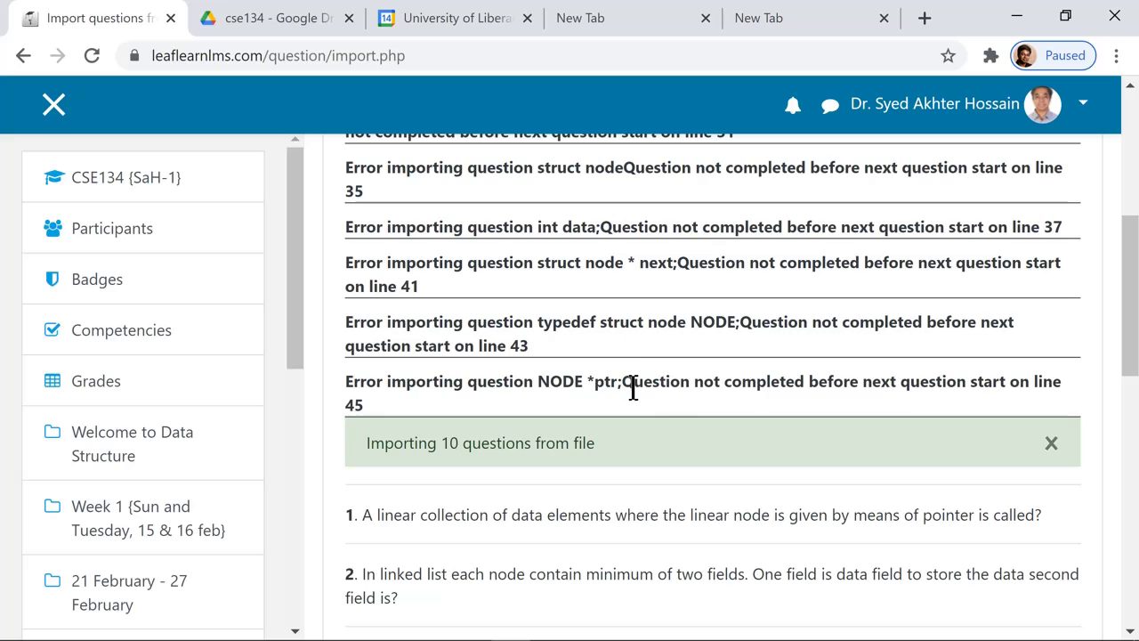
{"action": "scroll", "coordinate": [728, 344], "scroll_direction": "down", "scroll_amount": 8}
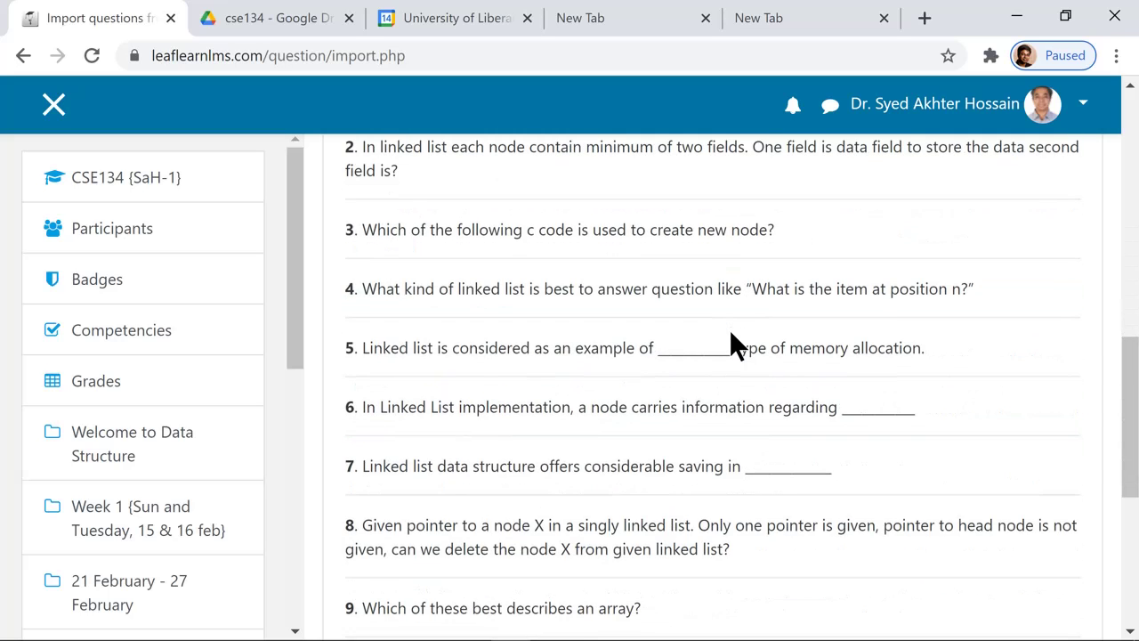
{"action": "left_click", "coordinate": [713, 405]}
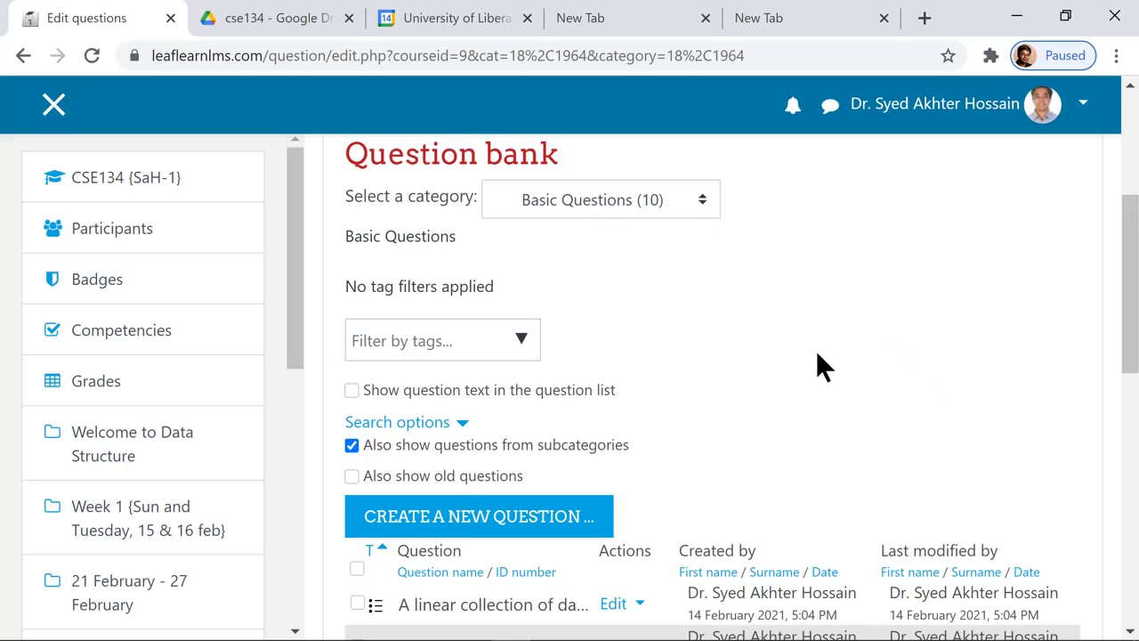
- Open the question starting "A linear collection of da..." in the Basic Questions category for editing
{"action": "scroll", "coordinate": [817, 353], "scroll_direction": "down", "scroll_amount": 3}
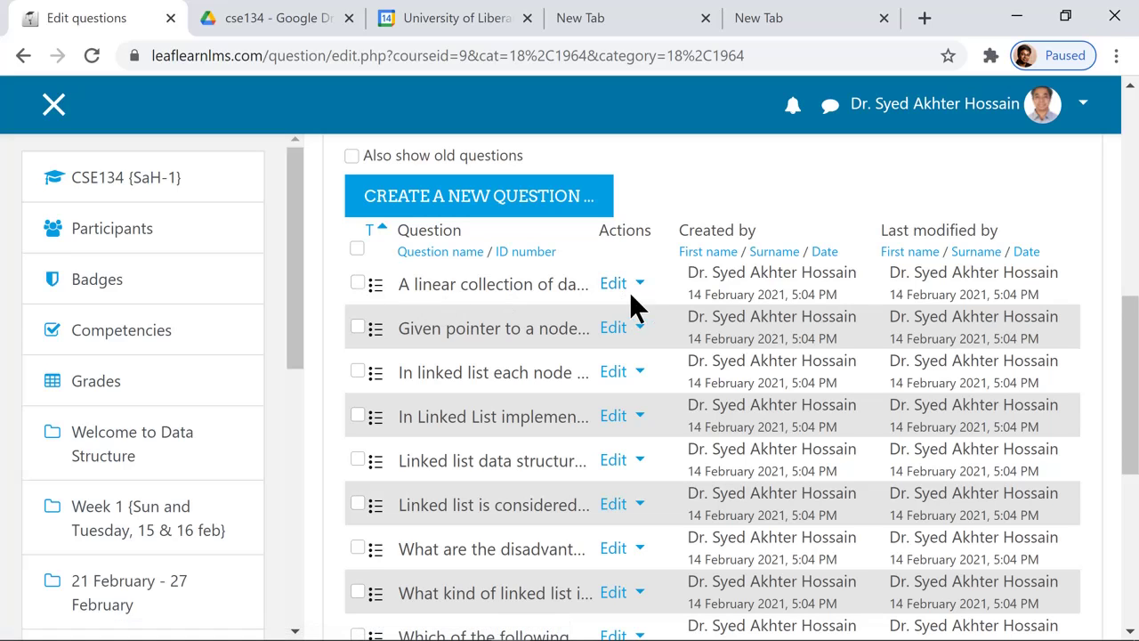
{"action": "scroll", "coordinate": [655, 285], "scroll_direction": "up", "scroll_amount": 3}
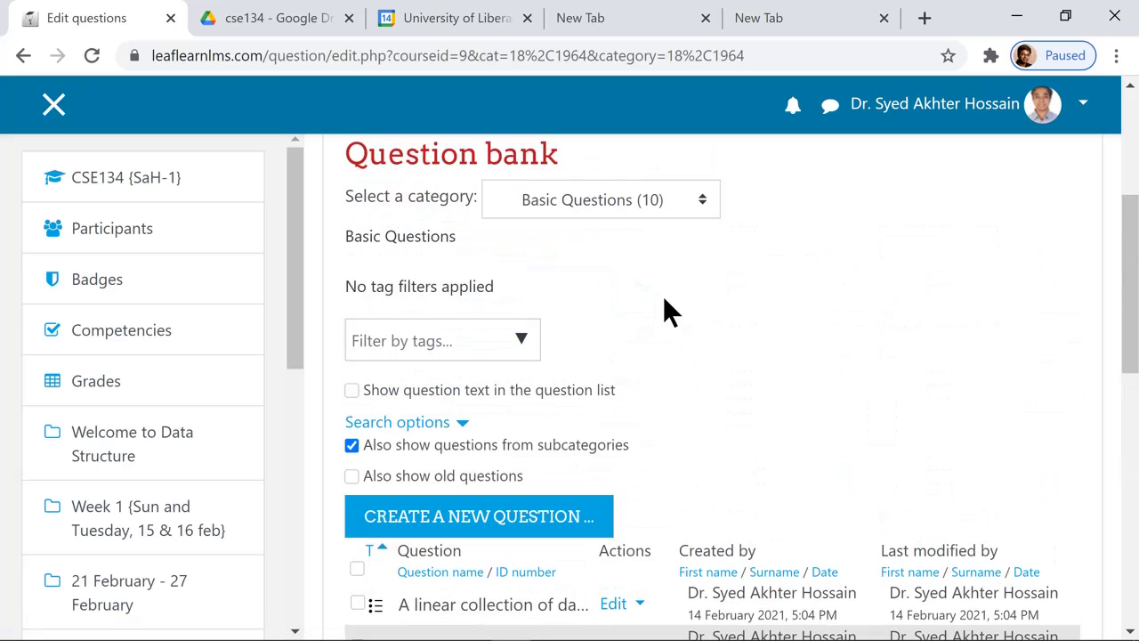
{"action": "scroll", "coordinate": [663, 296], "scroll_direction": "down", "scroll_amount": 1}
{"action": "scroll", "coordinate": [663, 295], "scroll_direction": "up", "scroll_amount": 2}
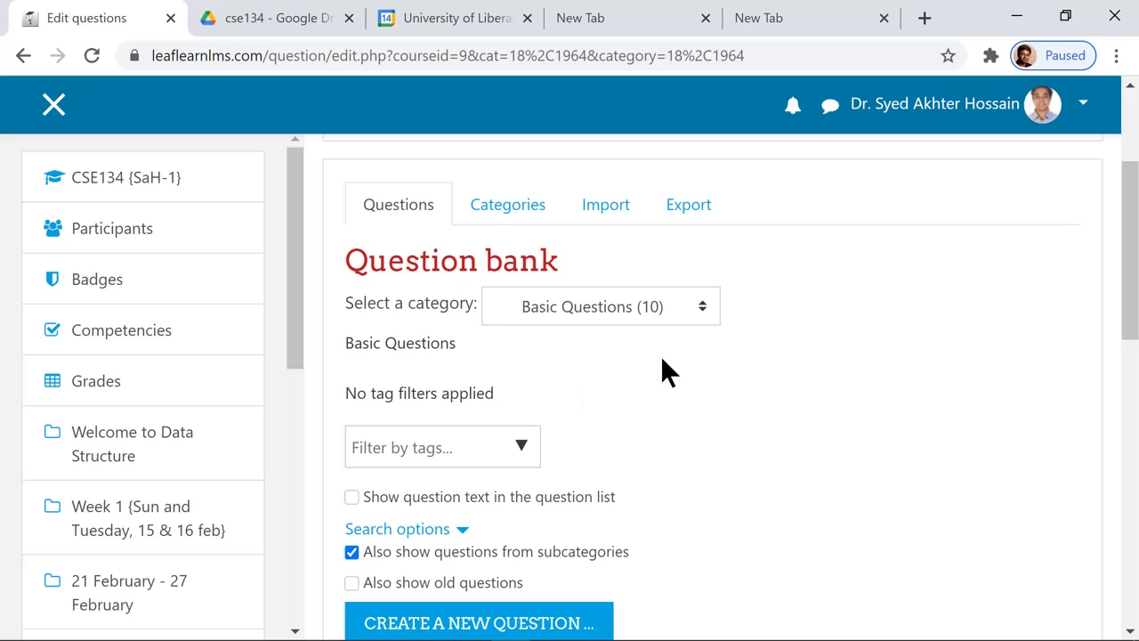
{"action": "scroll", "coordinate": [691, 398], "scroll_direction": "down", "scroll_amount": 3}
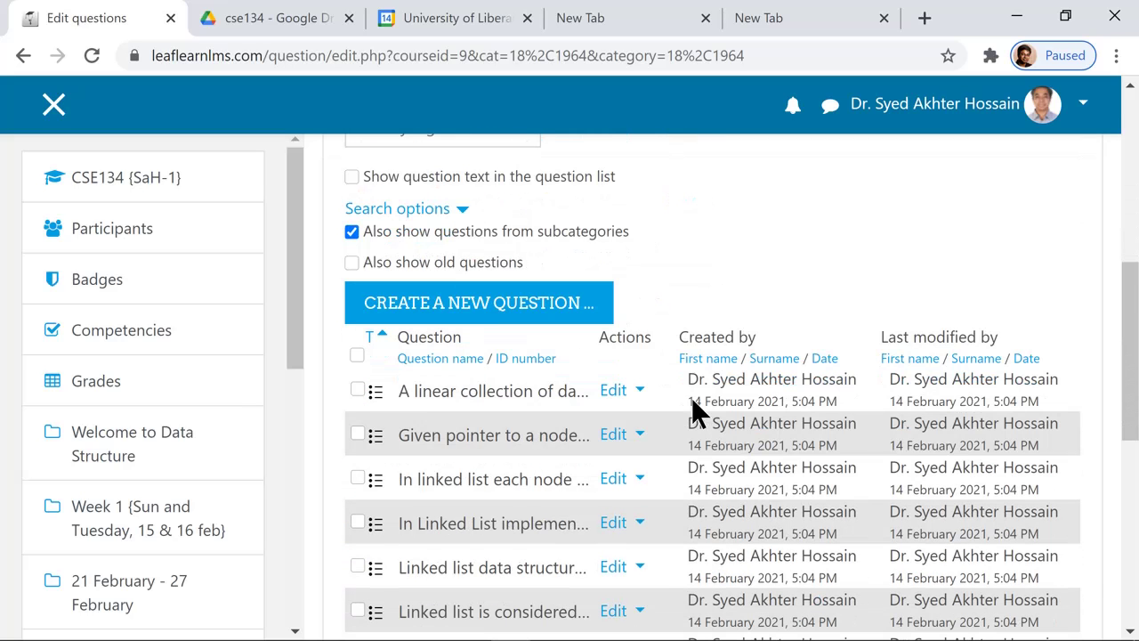
{"action": "left_click", "coordinate": [638, 394]}
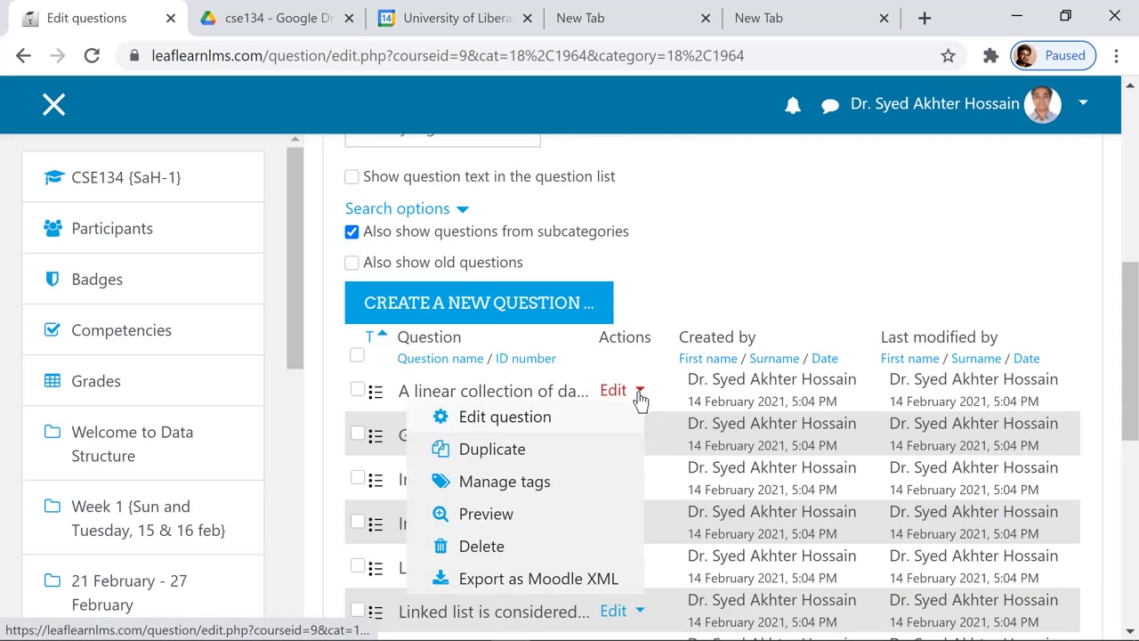
{"action": "left_click", "coordinate": [582, 420]}
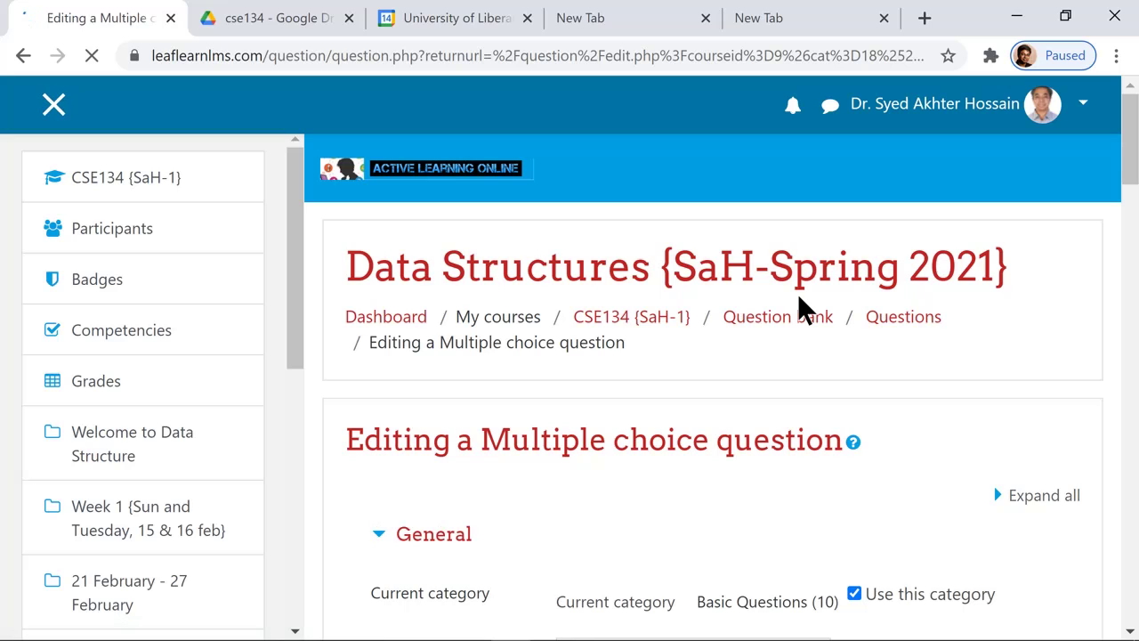
- Replace the question name of the linear collection question with 1
{"action": "scroll", "coordinate": [798, 297], "scroll_direction": "down", "scroll_amount": 5}
{"action": "scroll", "coordinate": [792, 313], "scroll_direction": "up", "scroll_amount": 4}
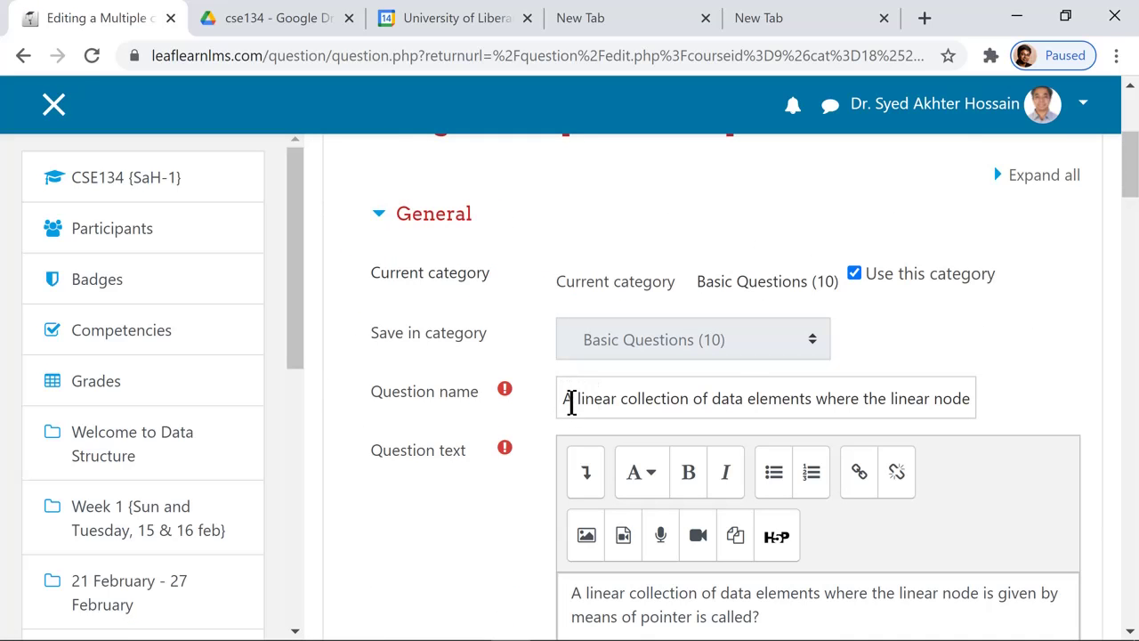
{"action": "scroll", "coordinate": [623, 534], "scroll_direction": "down", "scroll_amount": 1}
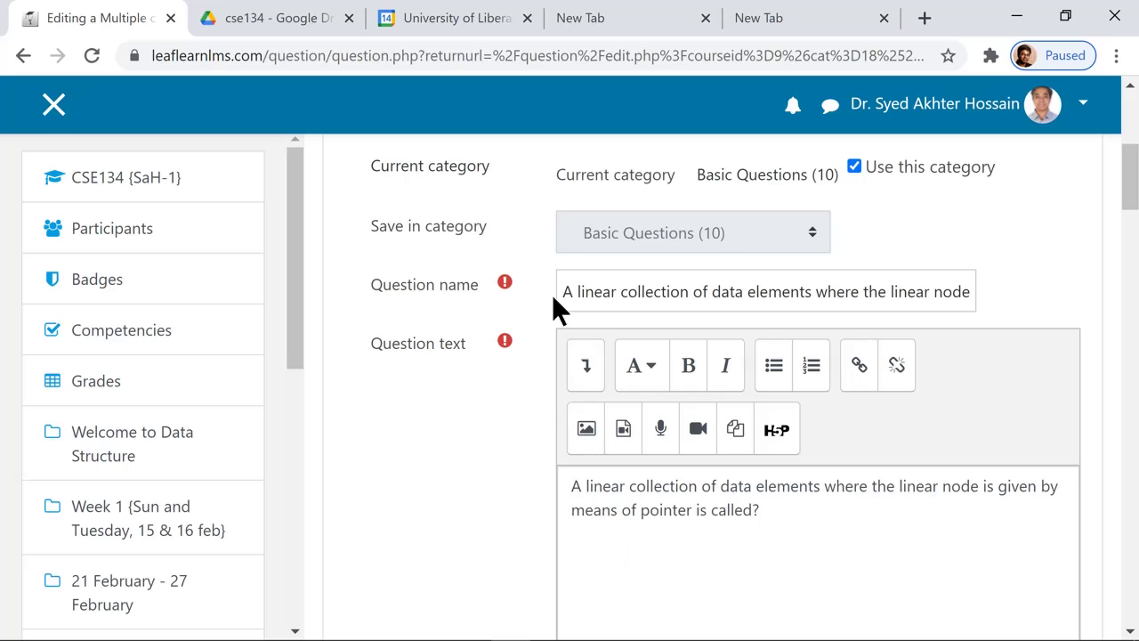
{"action": "left_click", "coordinate": [562, 291]}
{"action": "key", "text": "ctrl+a"}
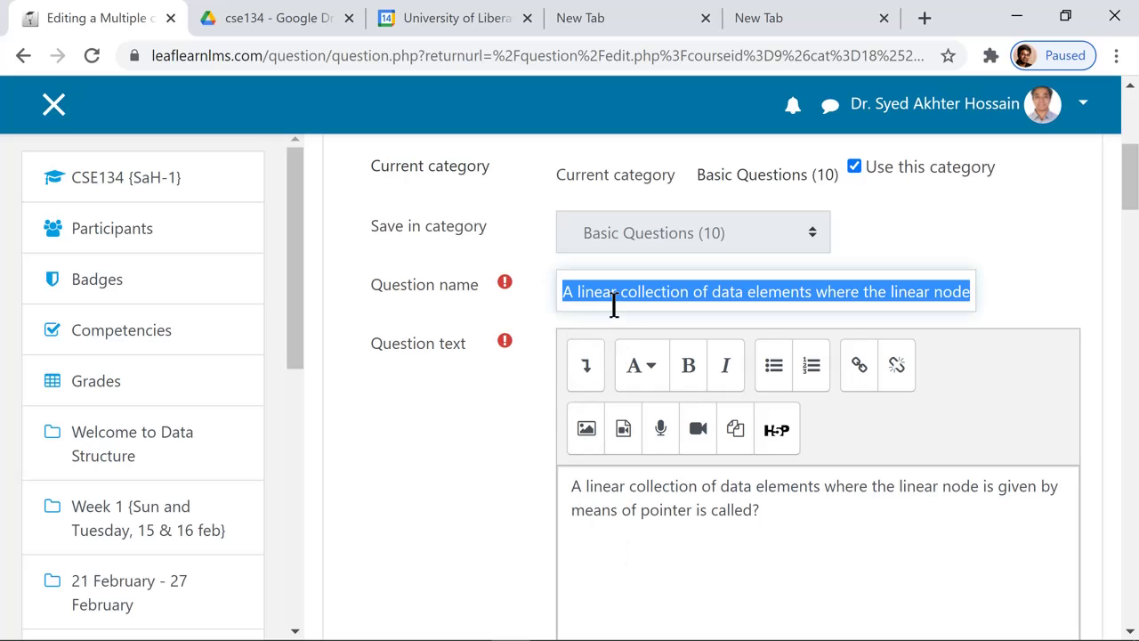
{"action": "type", "text": "1"}
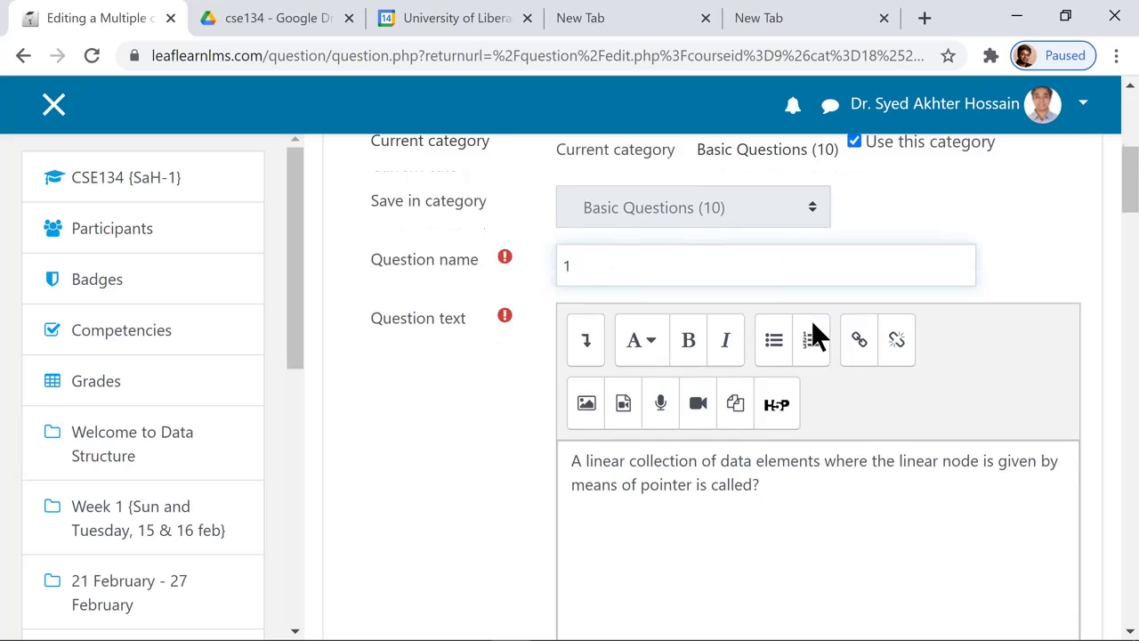
- Look through the question's choice settings, answers and grades, and save the changes to the question
{"action": "scroll", "coordinate": [819, 326], "scroll_direction": "down", "scroll_amount": 10}
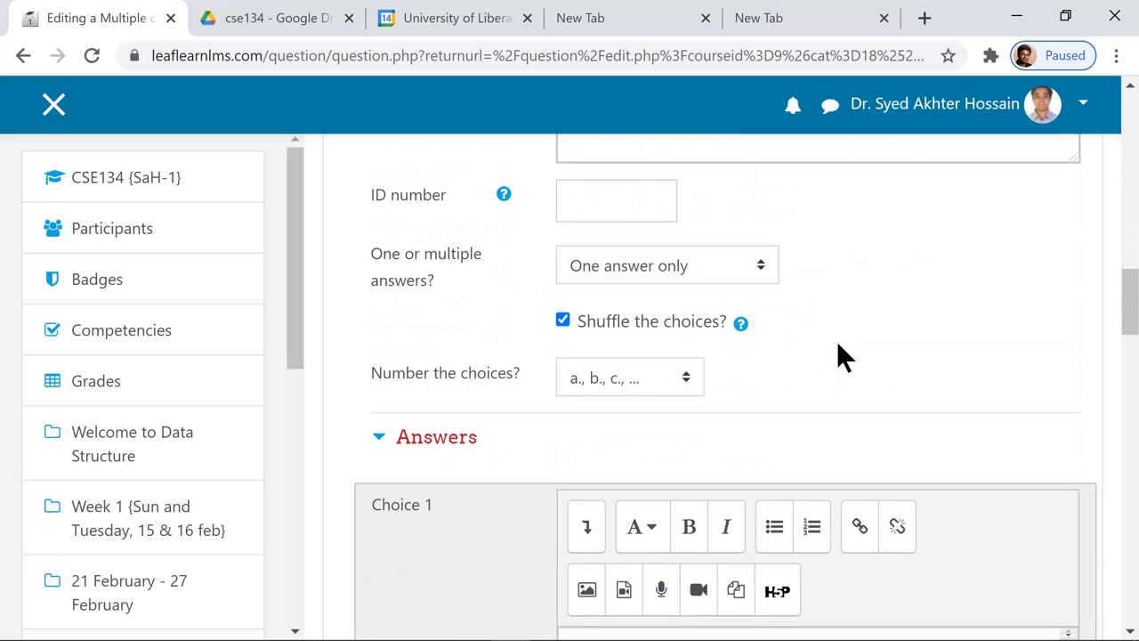
{"action": "scroll", "coordinate": [844, 341], "scroll_direction": "down", "scroll_amount": 5}
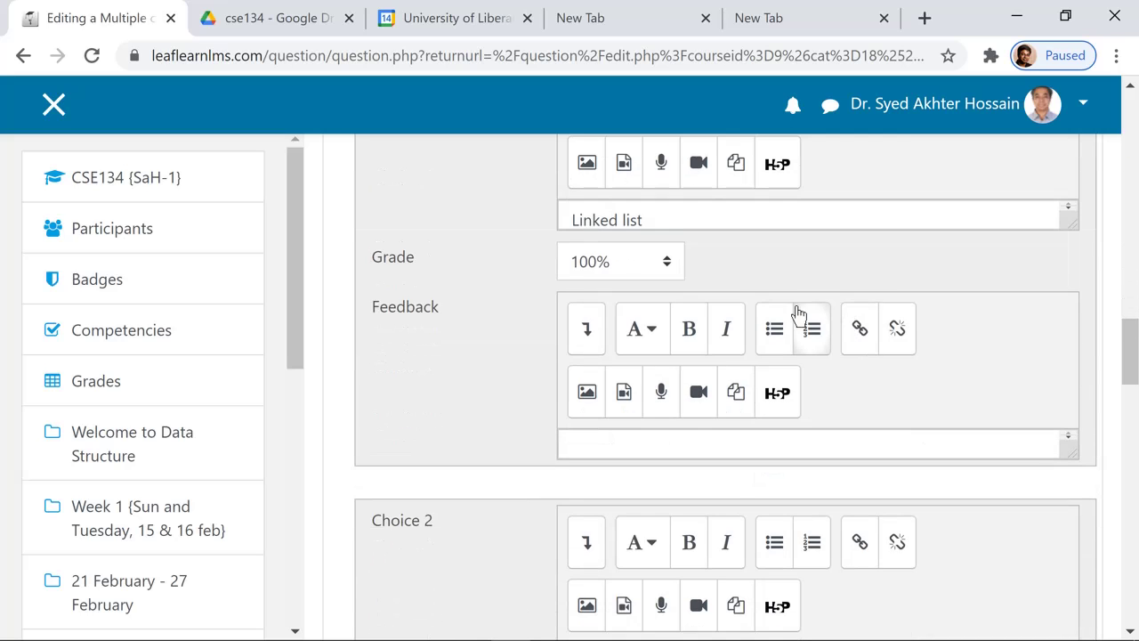
{"action": "scroll", "coordinate": [795, 315], "scroll_direction": "down", "scroll_amount": 6}
{"action": "scroll", "coordinate": [798, 313], "scroll_direction": "down", "scroll_amount": 15}
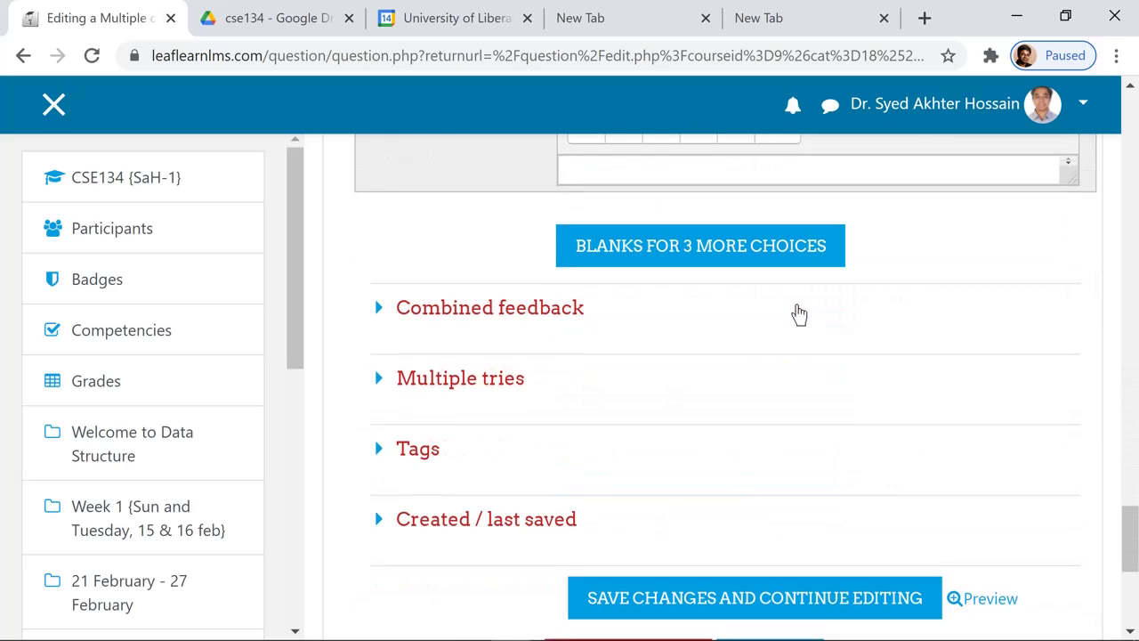
{"action": "scroll", "coordinate": [799, 313], "scroll_direction": "down", "scroll_amount": 3}
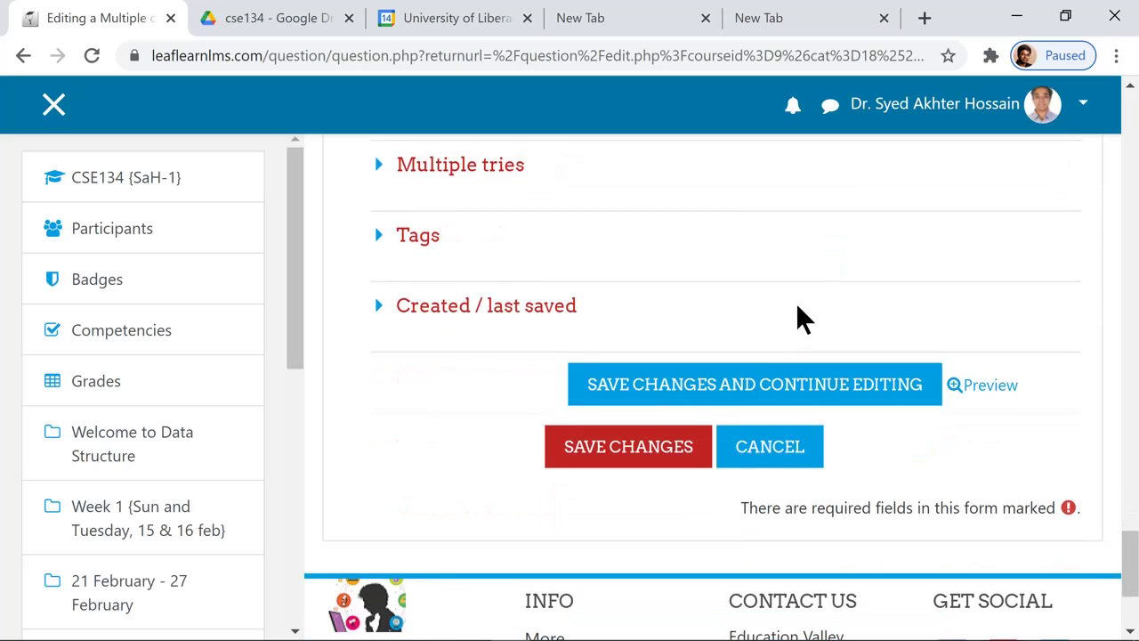
{"action": "left_click", "coordinate": [626, 447]}
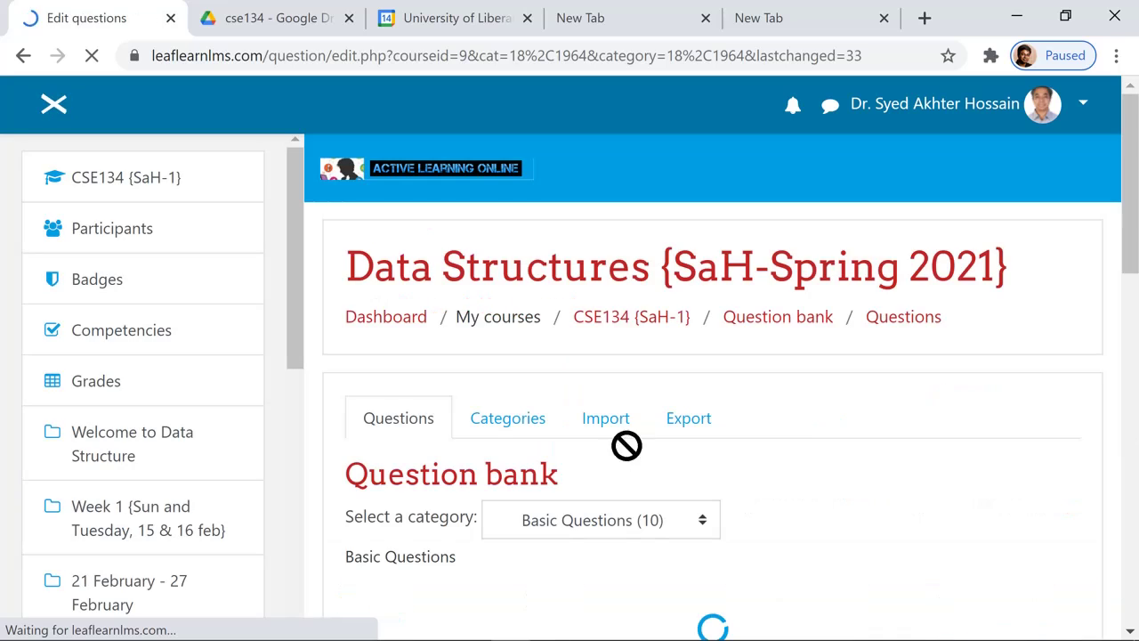
- Examine the Basic Questions list in the question bank, including the renamed question and the other imported entries
{"action": "scroll", "coordinate": [798, 406], "scroll_direction": "down", "scroll_amount": 4}
{"action": "scroll", "coordinate": [809, 393], "scroll_direction": "down", "scroll_amount": 3}
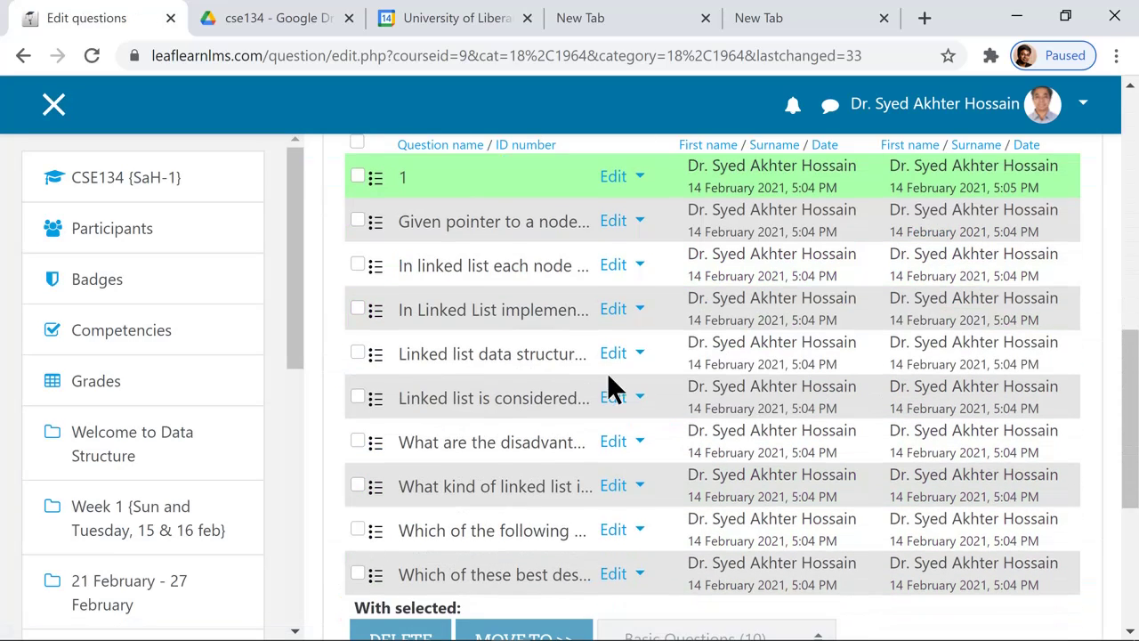
{"action": "scroll", "coordinate": [589, 363], "scroll_direction": "up", "scroll_amount": 1}
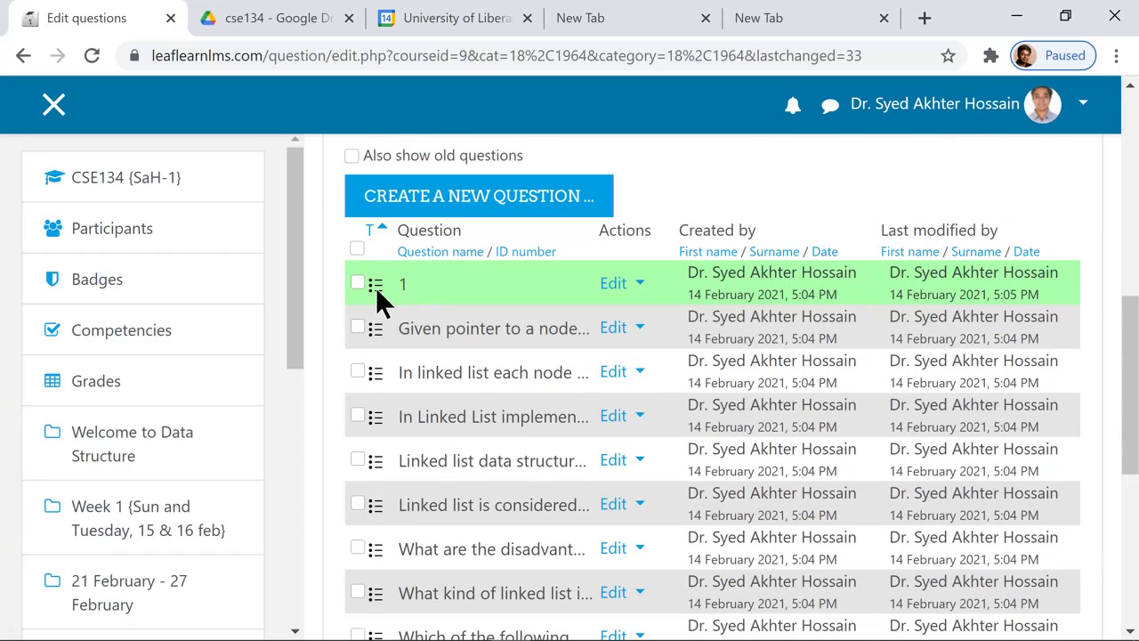
{"action": "scroll", "coordinate": [411, 307], "scroll_direction": "up", "scroll_amount": 1}
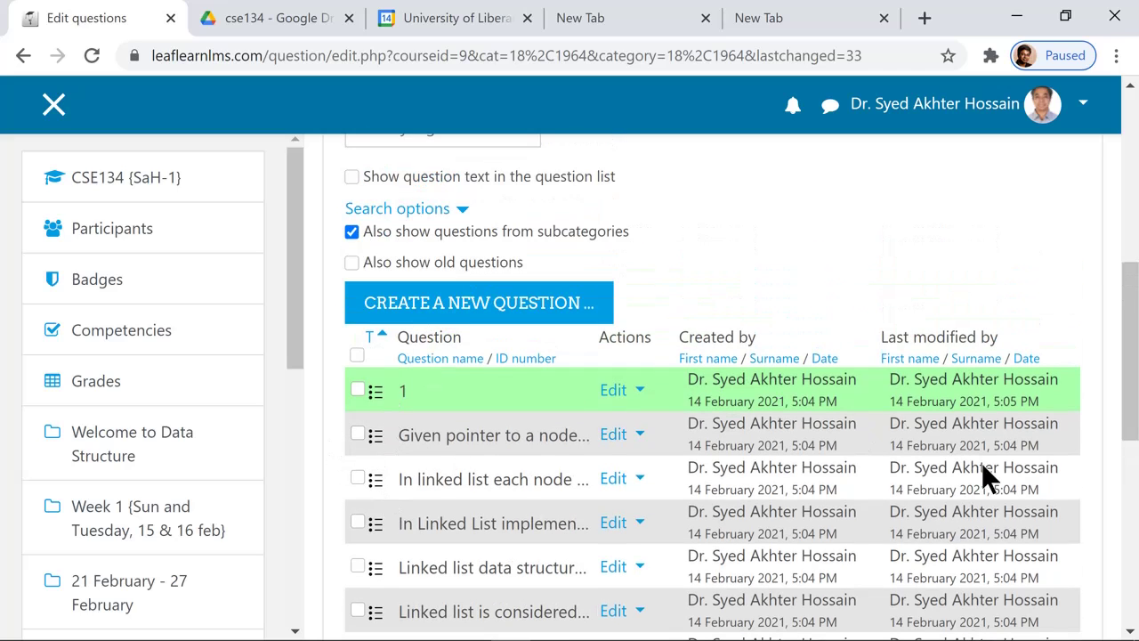
{"action": "scroll", "coordinate": [654, 414], "scroll_direction": "down", "scroll_amount": 3}
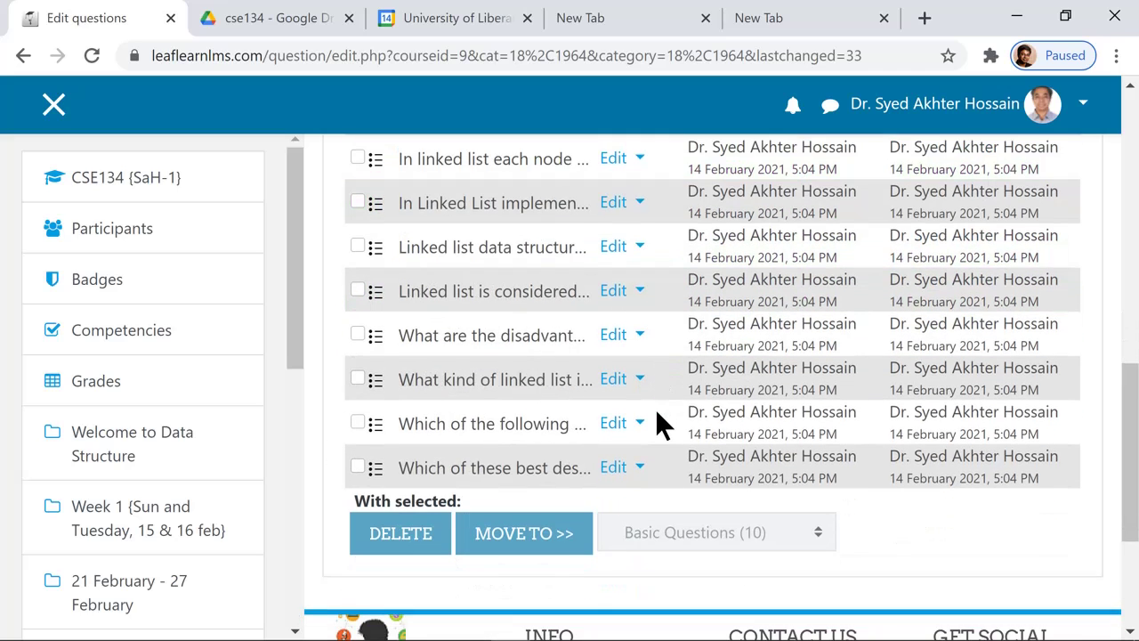
{"action": "scroll", "coordinate": [657, 416], "scroll_direction": "up", "scroll_amount": 2}
{"action": "scroll", "coordinate": [663, 425], "scroll_direction": "up", "scroll_amount": 3}
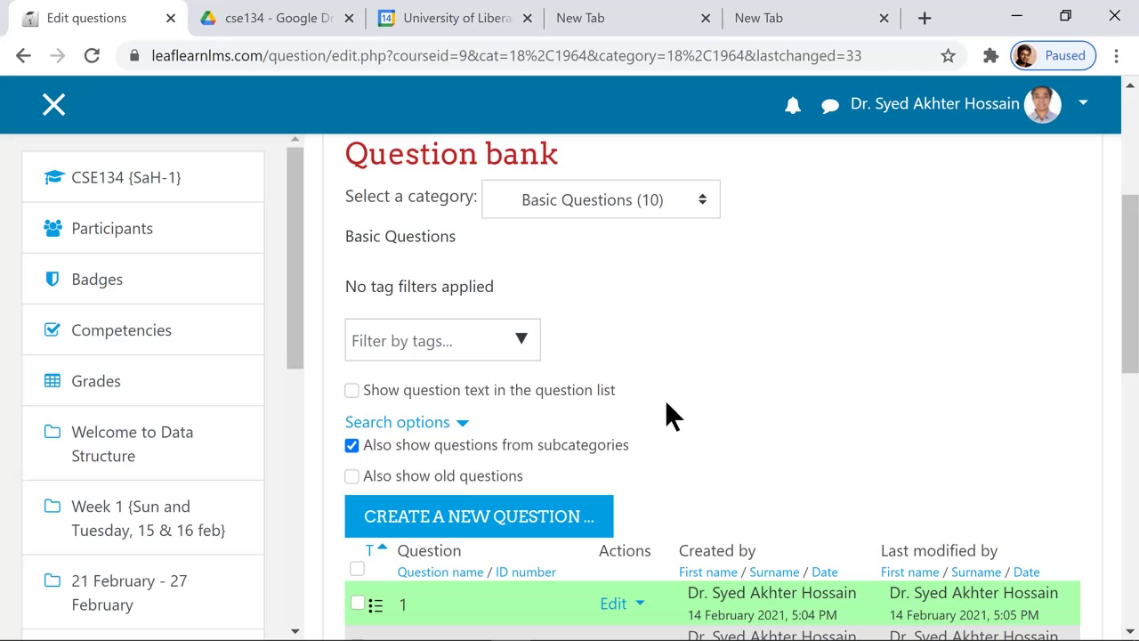
{"action": "scroll", "coordinate": [731, 378], "scroll_direction": "up", "scroll_amount": 3}
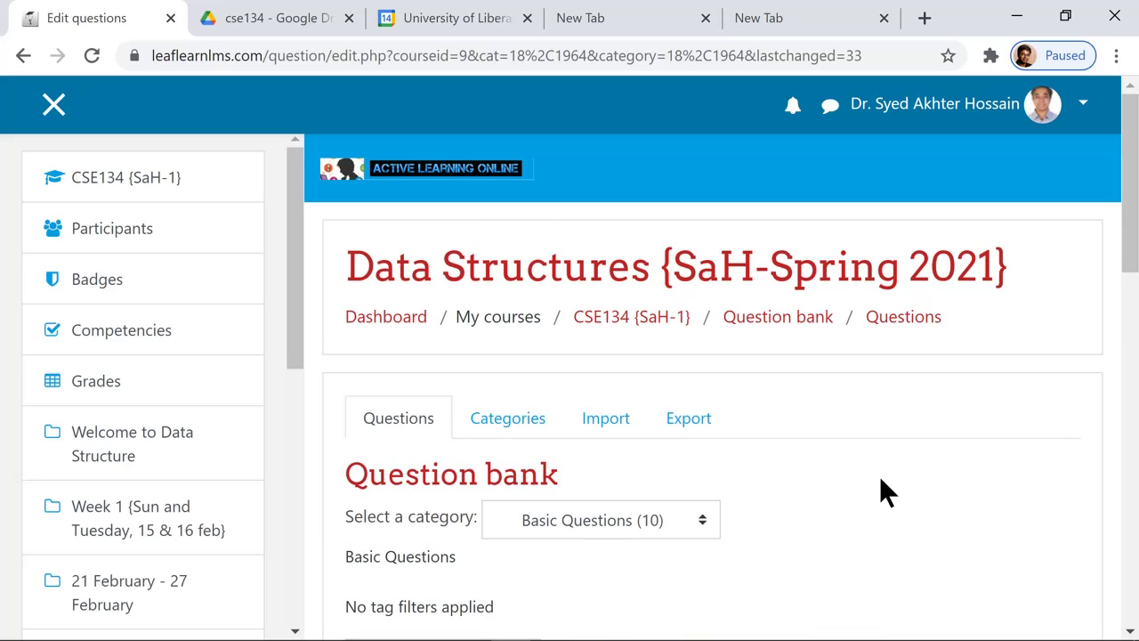
{"action": "scroll", "coordinate": [879, 475], "scroll_direction": "down", "scroll_amount": 2}
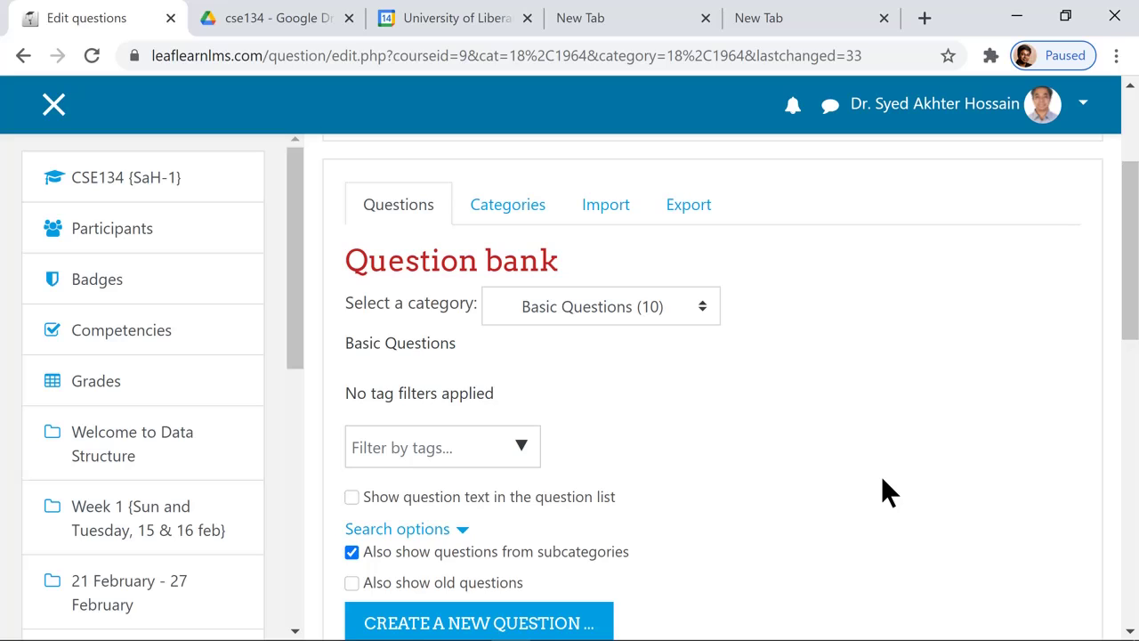
{"action": "scroll", "coordinate": [883, 482], "scroll_direction": "up", "scroll_amount": 1}
{"action": "scroll", "coordinate": [896, 473], "scroll_direction": "down", "scroll_amount": 3}
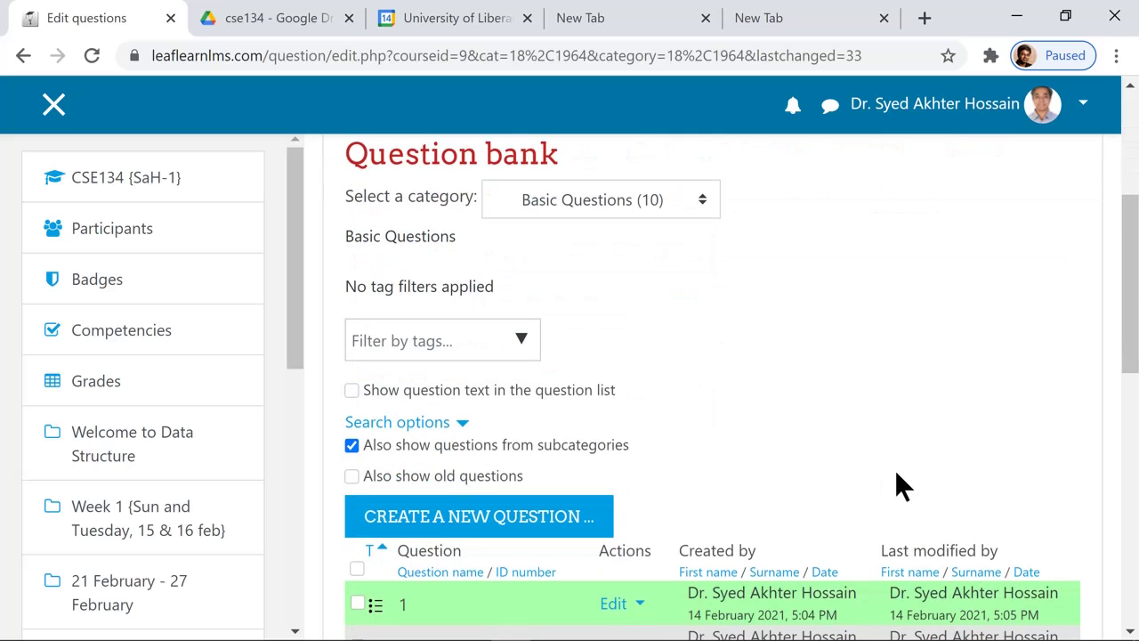
{"action": "scroll", "coordinate": [896, 473], "scroll_direction": "down", "scroll_amount": 3}
{"action": "scroll", "coordinate": [896, 472], "scroll_direction": "down", "scroll_amount": 3}
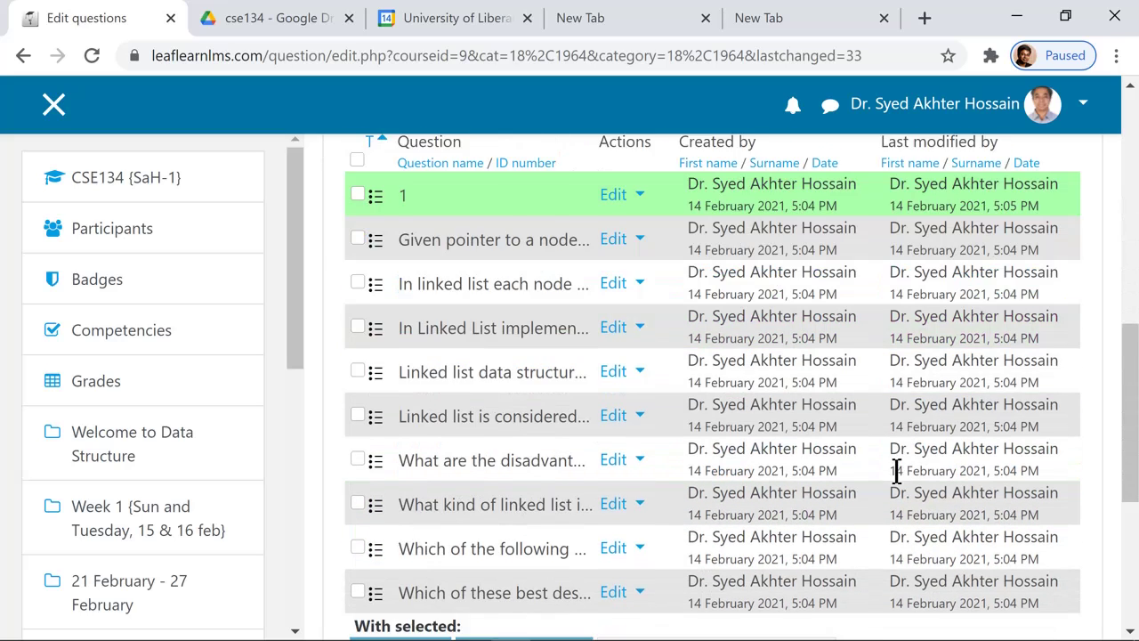
- Return from the question bank to the CSE134 {SaH-1} course page and find the end of the Week 1 section
{"action": "scroll", "coordinate": [896, 472], "scroll_direction": "down", "scroll_amount": 3}
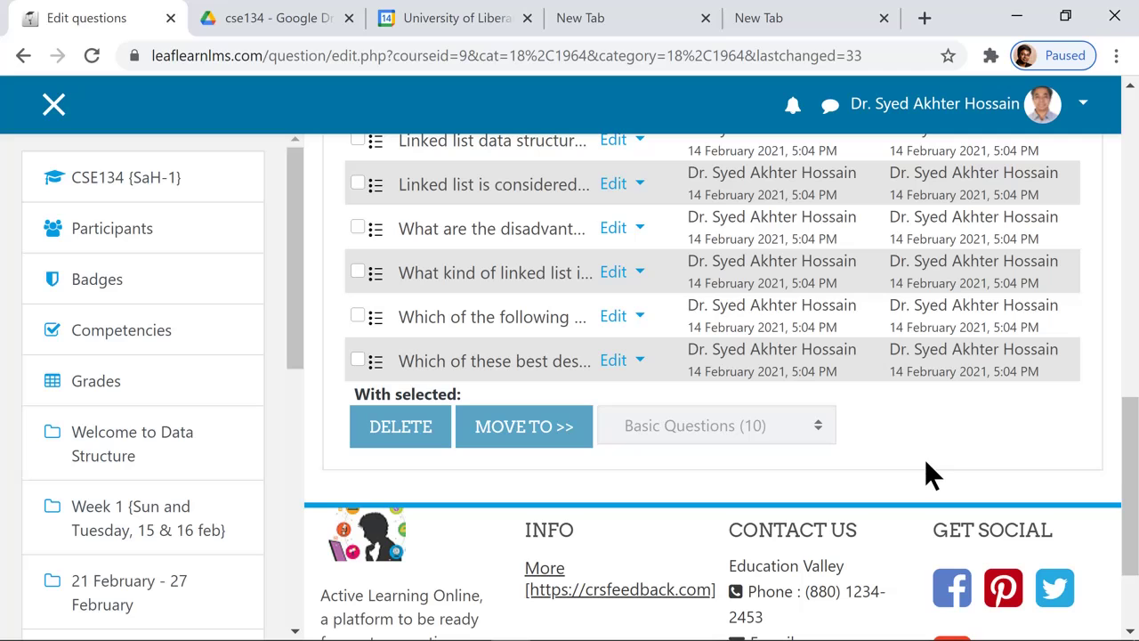
{"action": "scroll", "coordinate": [923, 467], "scroll_direction": "up", "scroll_amount": 12}
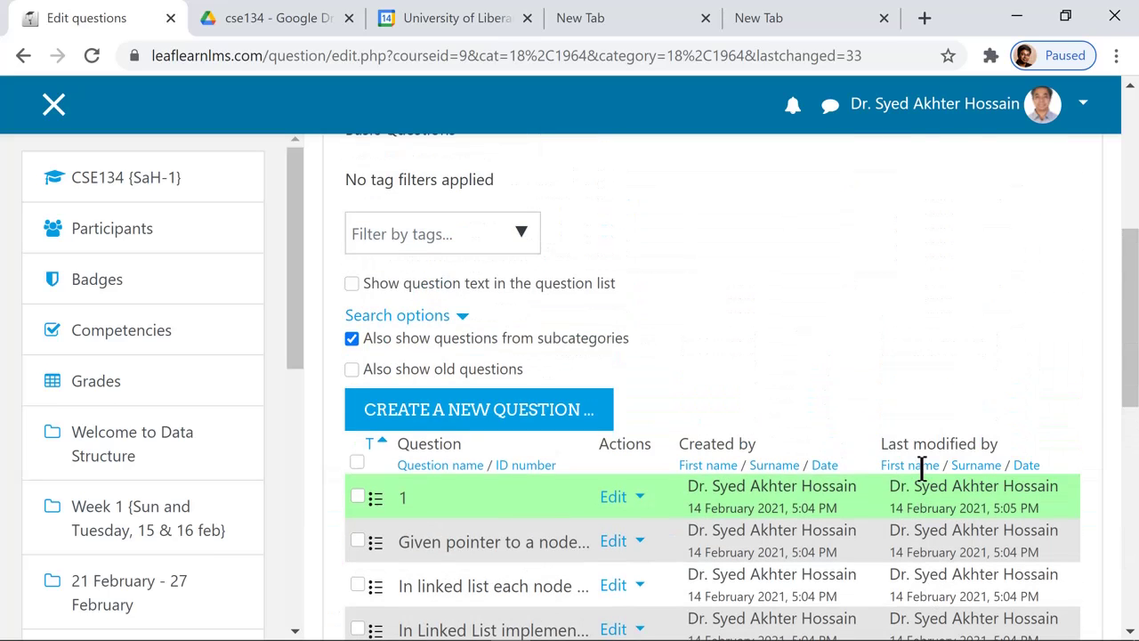
{"action": "left_click", "coordinate": [610, 215]}
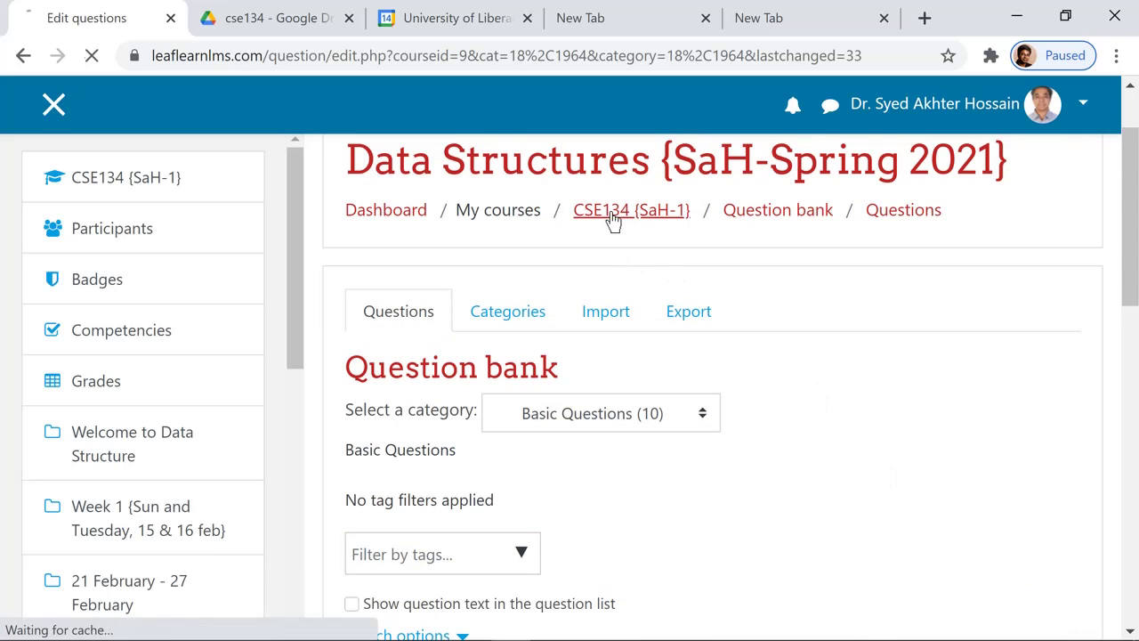
{"action": "scroll", "coordinate": [839, 315], "scroll_direction": "down", "scroll_amount": 6}
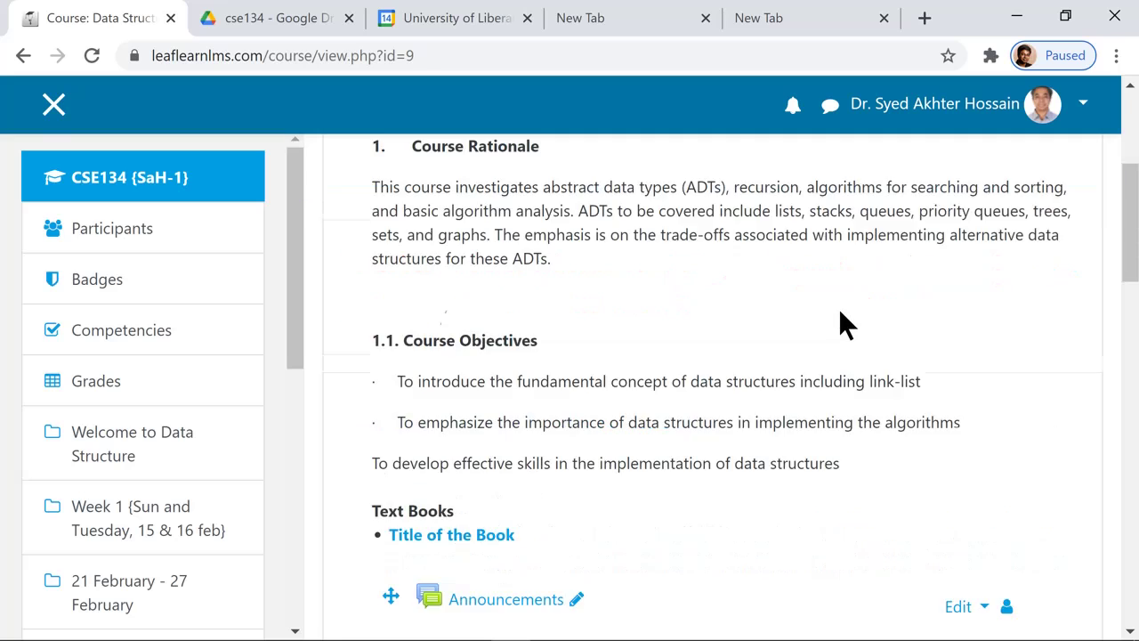
{"action": "scroll", "coordinate": [840, 310], "scroll_direction": "down", "scroll_amount": 10}
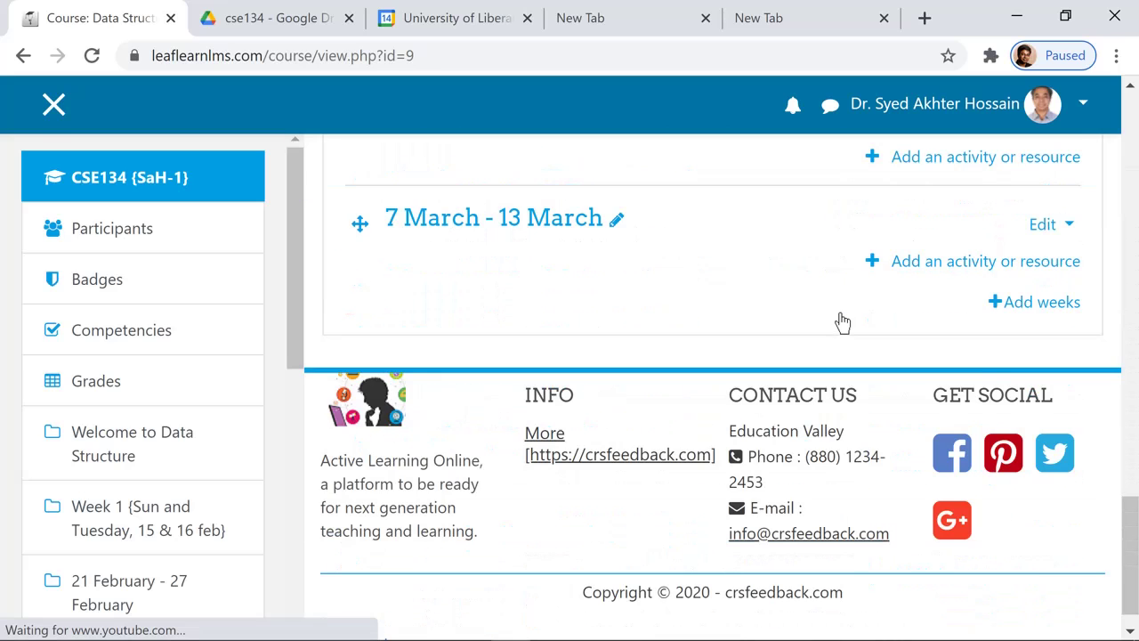
{"action": "scroll", "coordinate": [839, 310], "scroll_direction": "up", "scroll_amount": 5}
{"action": "scroll", "coordinate": [839, 311], "scroll_direction": "up", "scroll_amount": 1}
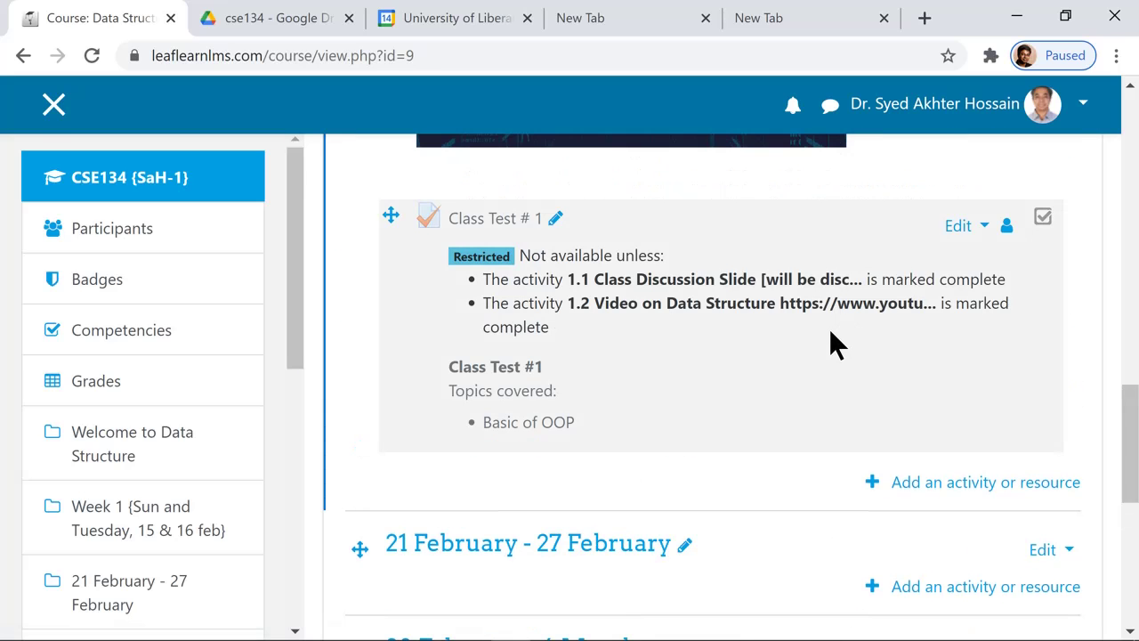
- Add a new Quiz activity to the Week 1 section
{"action": "left_click", "coordinate": [925, 483]}
{"action": "scroll", "coordinate": [525, 382], "scroll_direction": "down", "scroll_amount": 2}
{"action": "scroll", "coordinate": [524, 385], "scroll_direction": "down", "scroll_amount": 3}
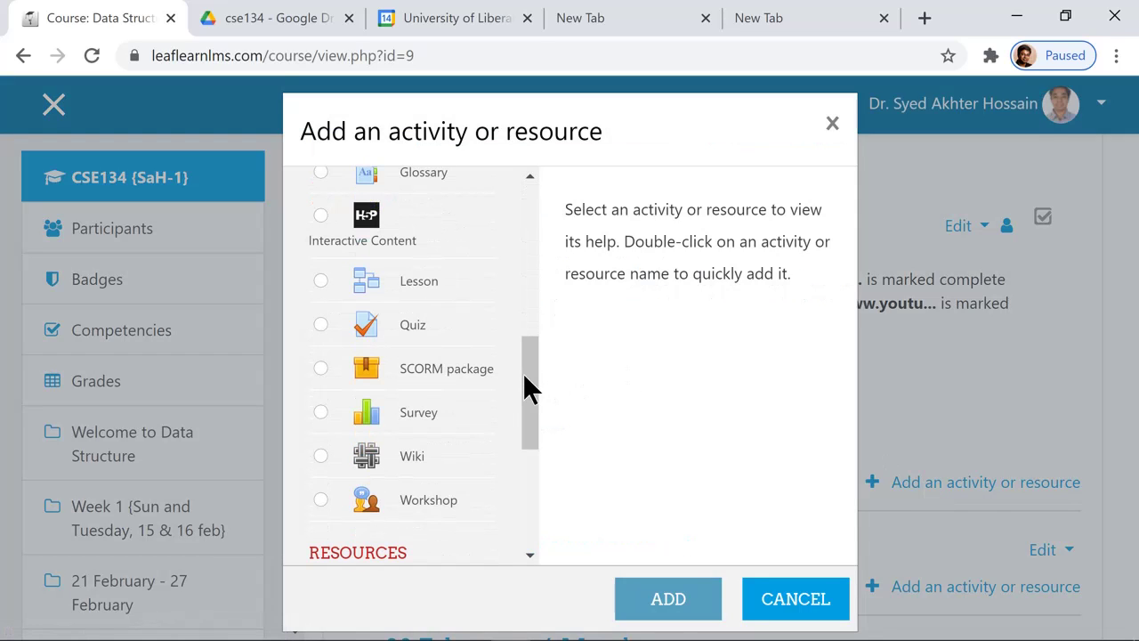
{"action": "left_click", "coordinate": [432, 327]}
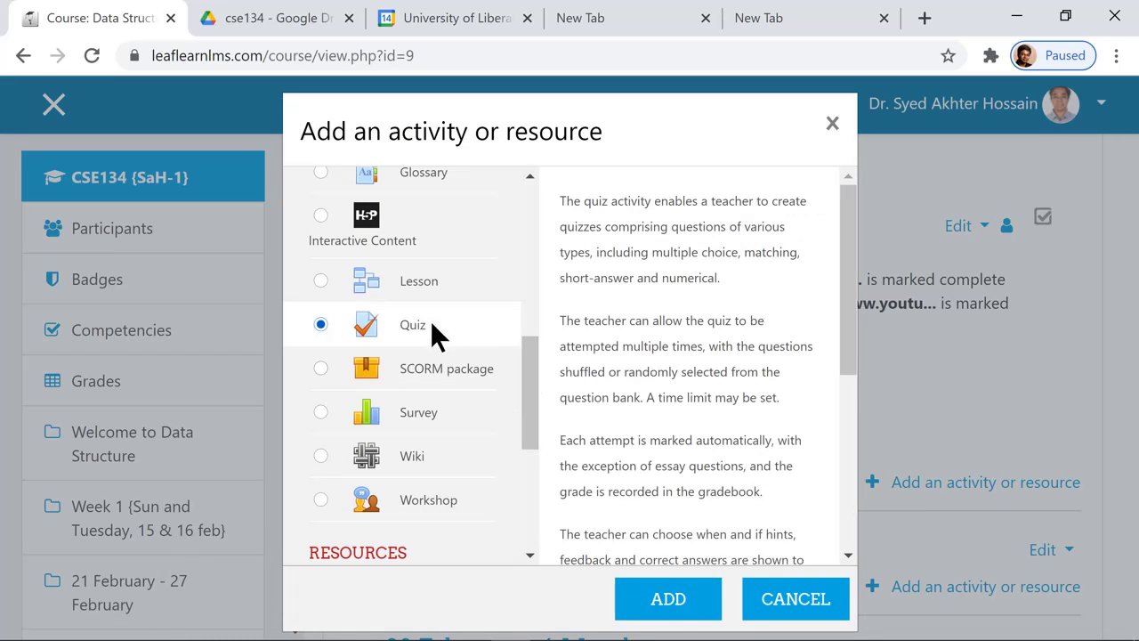
{"action": "left_click", "coordinate": [685, 598]}
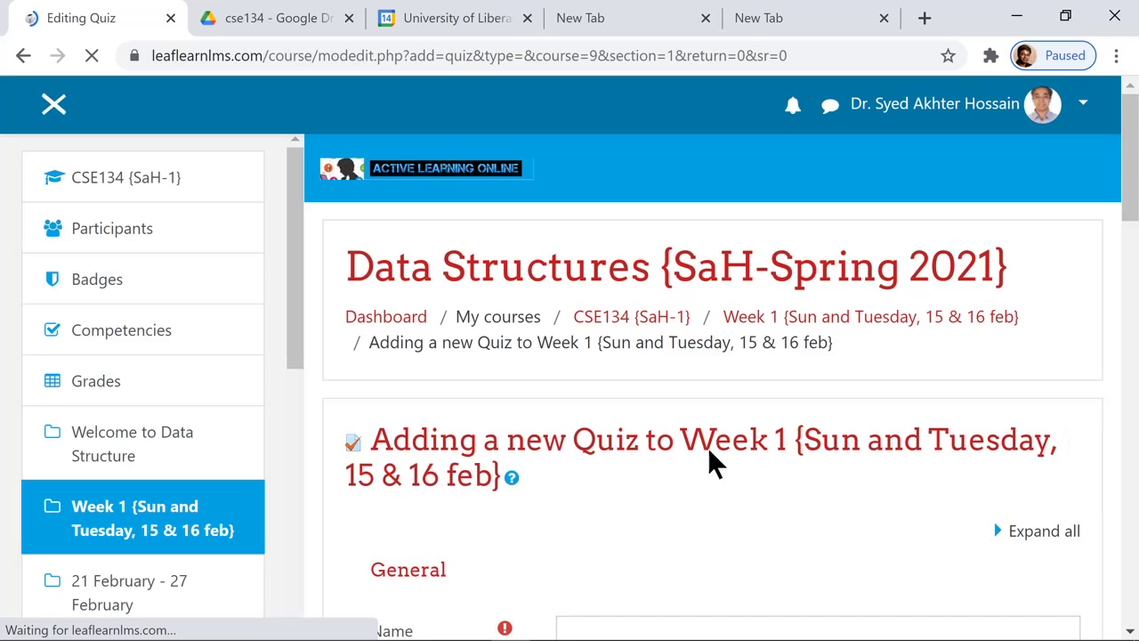
- Name the new quiz Class Test#1A
{"action": "scroll", "coordinate": [707, 454], "scroll_direction": "down", "scroll_amount": 6}
{"action": "scroll", "coordinate": [644, 306], "scroll_direction": "up", "scroll_amount": 2}
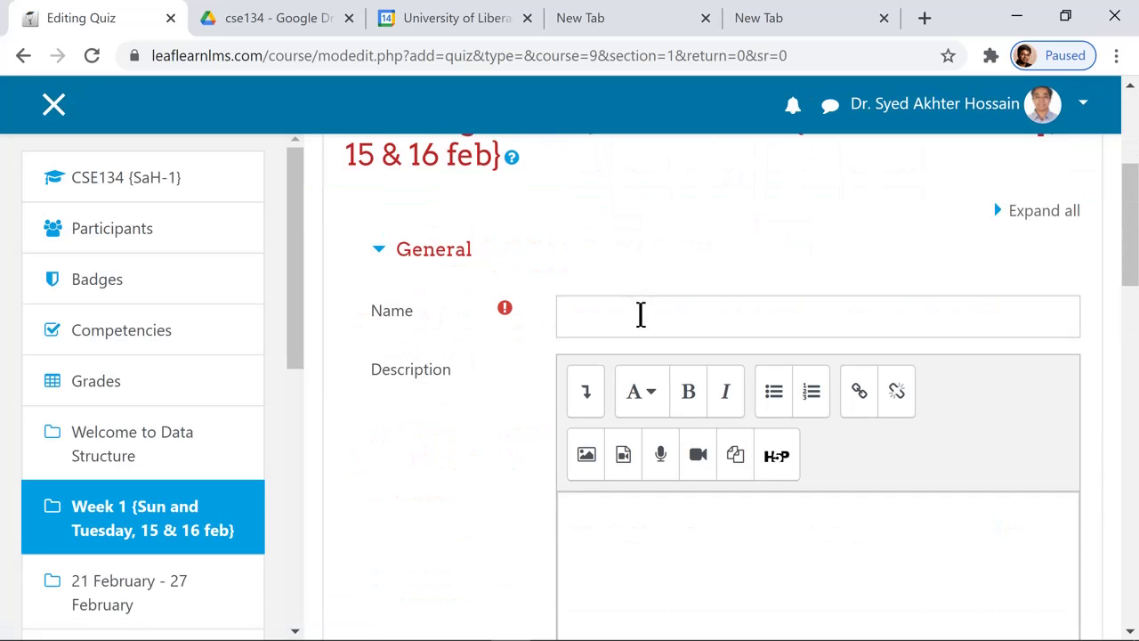
{"action": "left_click", "coordinate": [649, 314]}
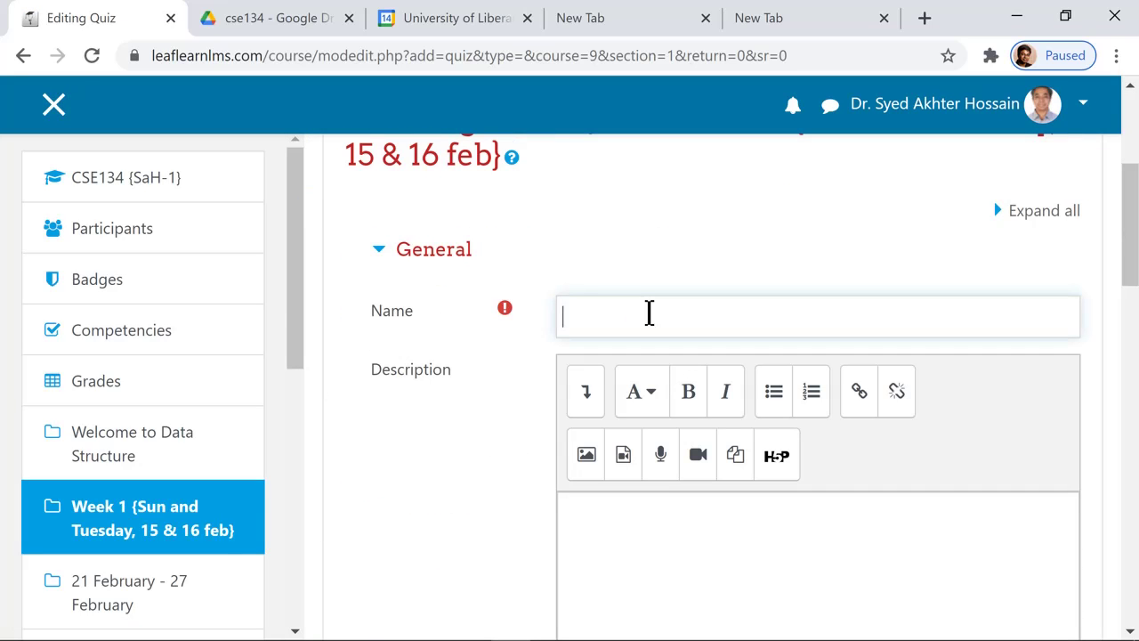
{"action": "type", "text": "Class Test#1A"}
- Copy the quiz name Class Test#1A into the description and have the description displayed on the course page
{"action": "left_click_drag", "start_coordinate": [678, 320], "coordinate": [567, 322]}
{"action": "key", "text": "ctrl+c"}
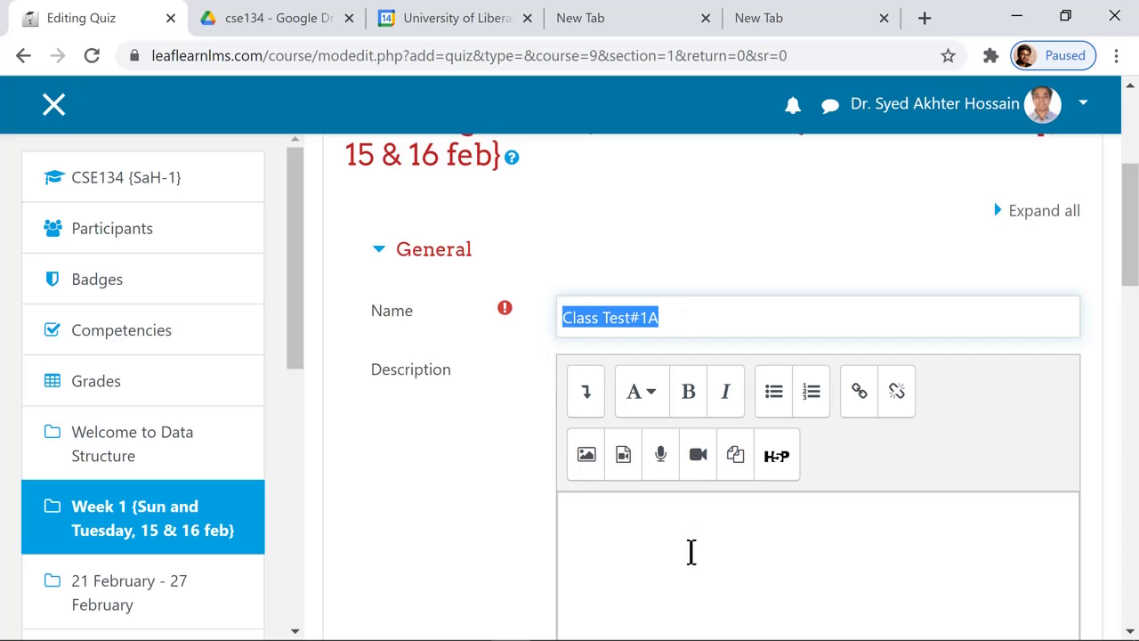
{"action": "left_click", "coordinate": [689, 552]}
{"action": "key", "text": "ctrl+v"}
{"action": "scroll", "coordinate": [806, 566], "scroll_direction": "down", "scroll_amount": 3}
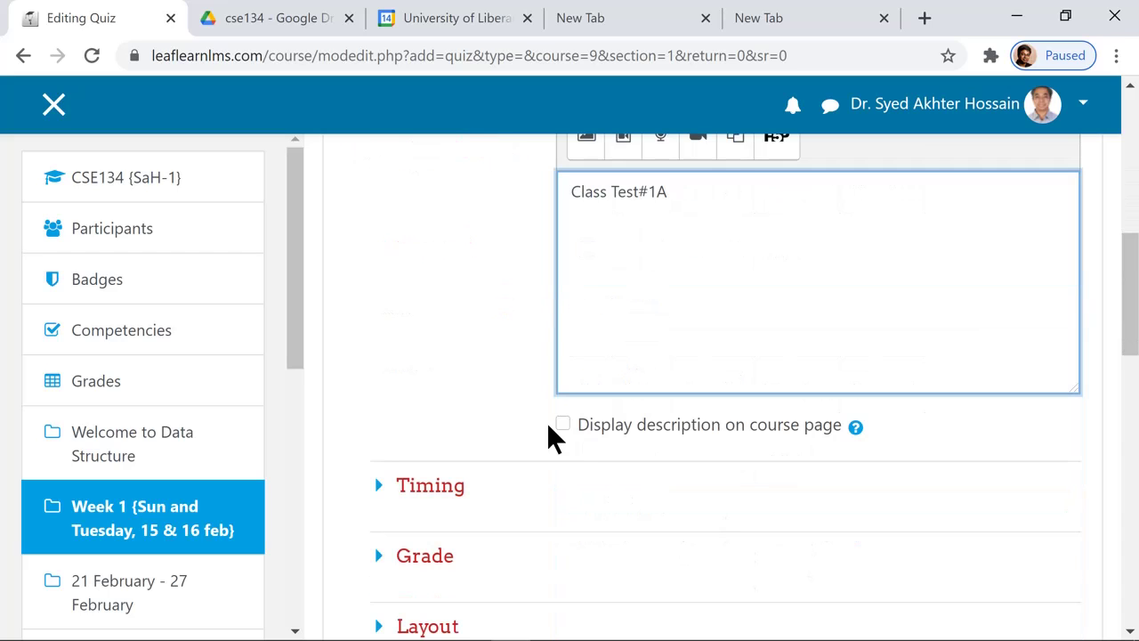
{"action": "left_click", "coordinate": [561, 424]}
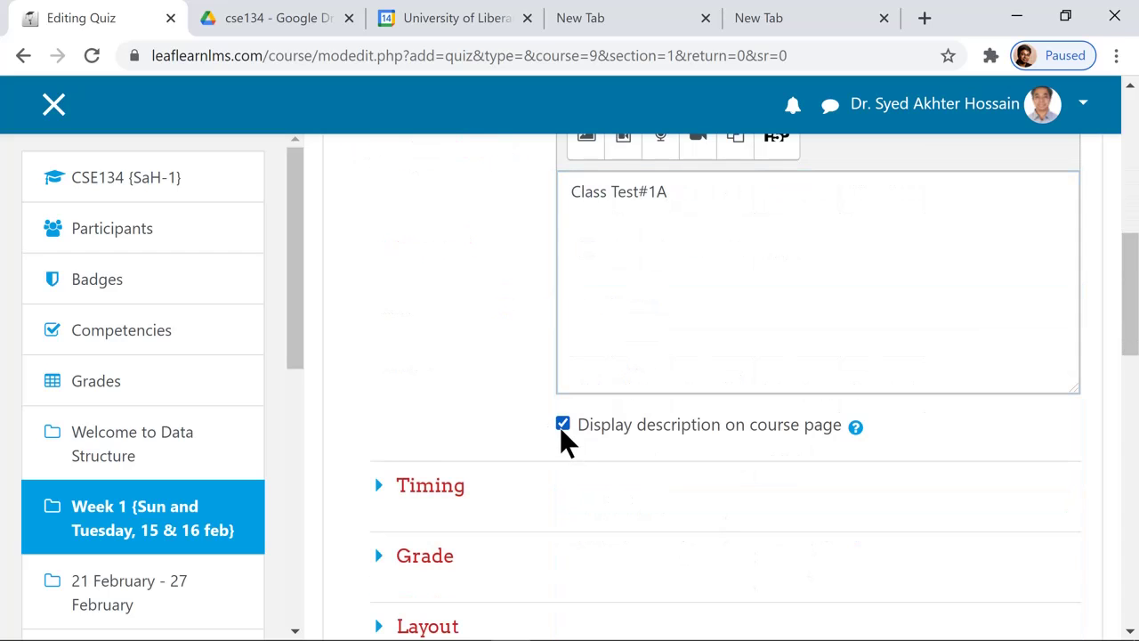
- Look over the timing and other quiz setting sections, then save the quiz and return to the course
{"action": "left_click", "coordinate": [435, 480]}
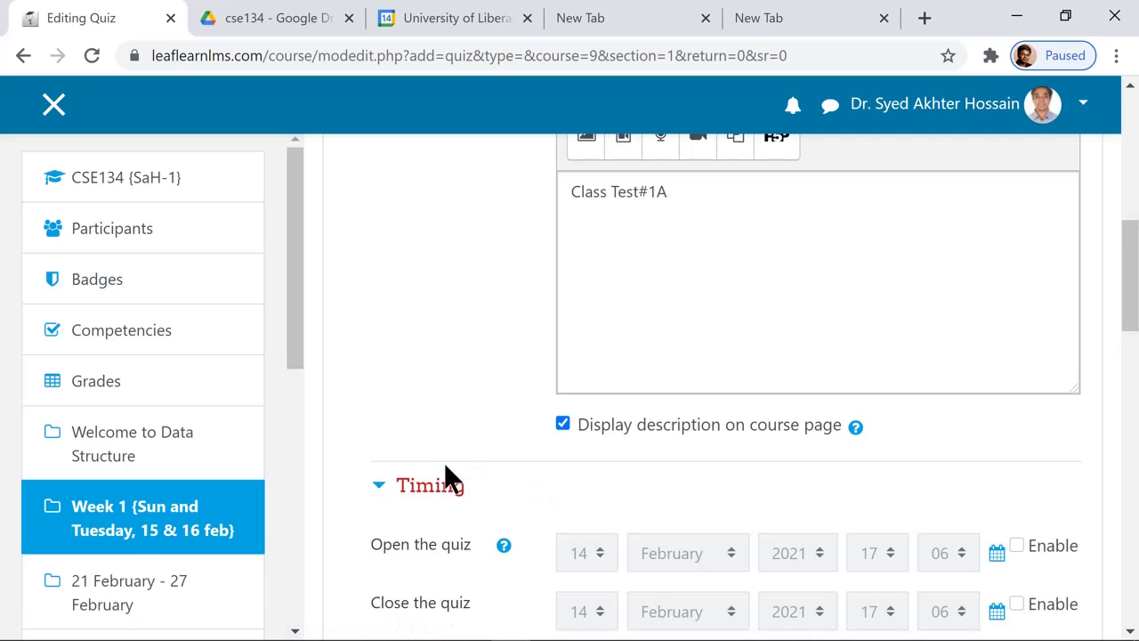
{"action": "left_click", "coordinate": [390, 485]}
{"action": "scroll", "coordinate": [602, 470], "scroll_direction": "down", "scroll_amount": 4}
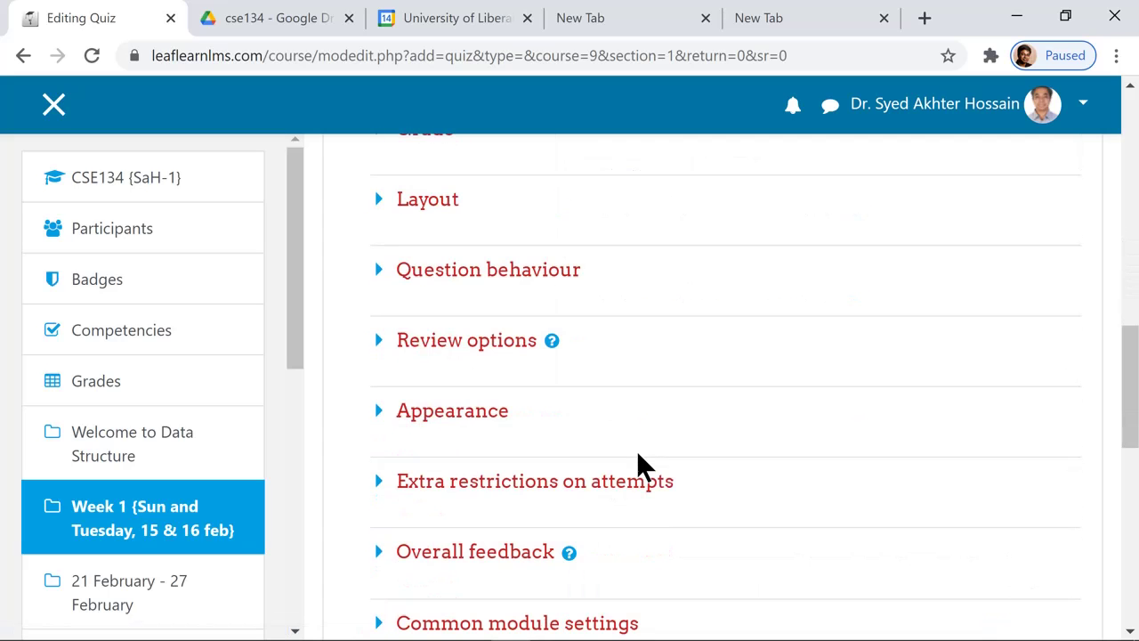
{"action": "scroll", "coordinate": [641, 458], "scroll_direction": "down", "scroll_amount": 4}
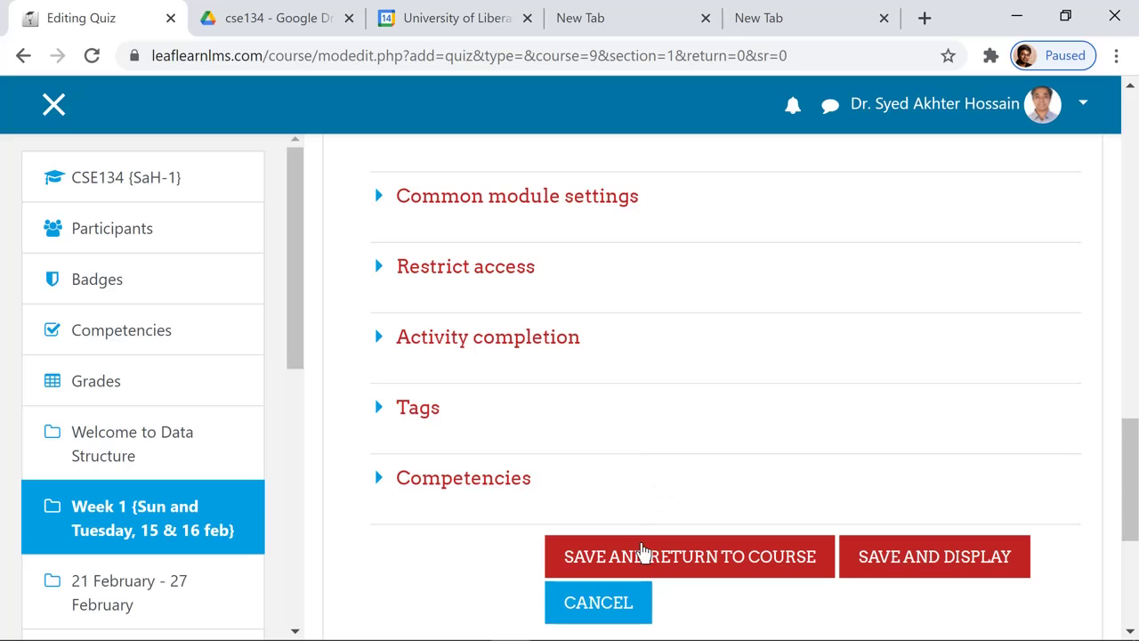
{"action": "left_click", "coordinate": [635, 562]}
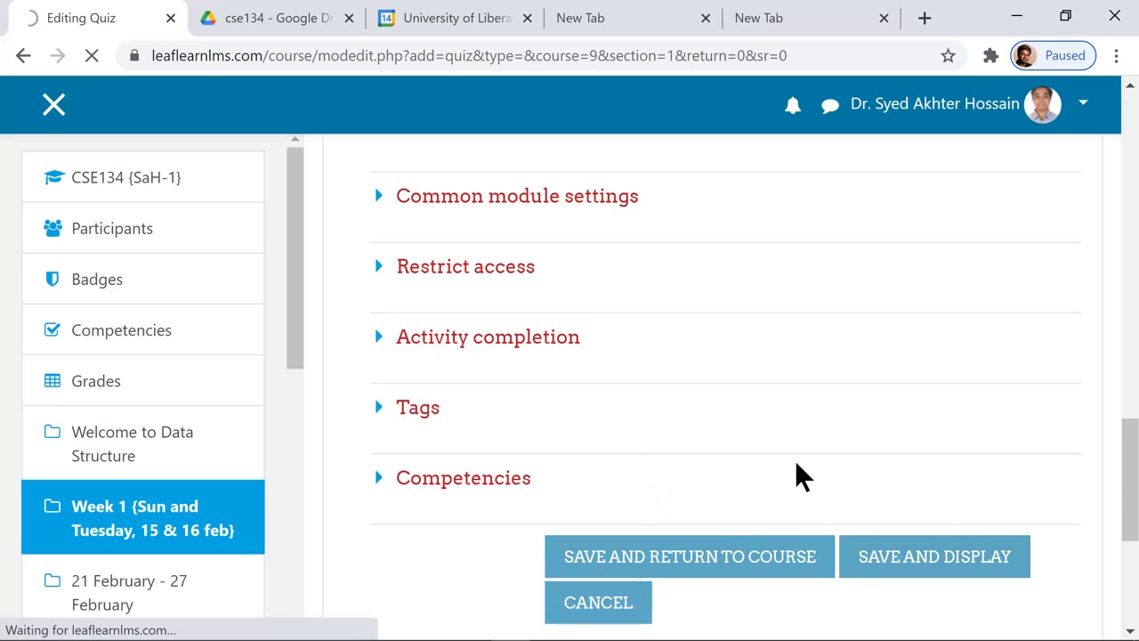
- Open the Class Test#1A quiz from Week 1 and go to editing its questions
{"action": "scroll", "coordinate": [794, 460], "scroll_direction": "down", "scroll_amount": 3}
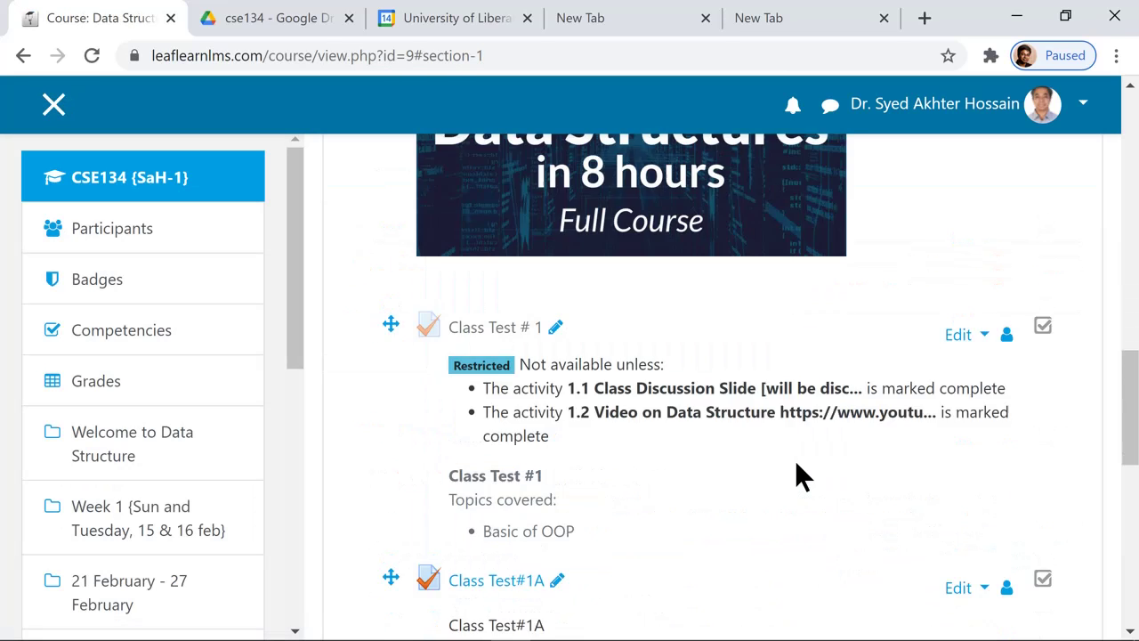
{"action": "scroll", "coordinate": [797, 463], "scroll_direction": "down", "scroll_amount": 1}
{"action": "left_click", "coordinate": [496, 473]}
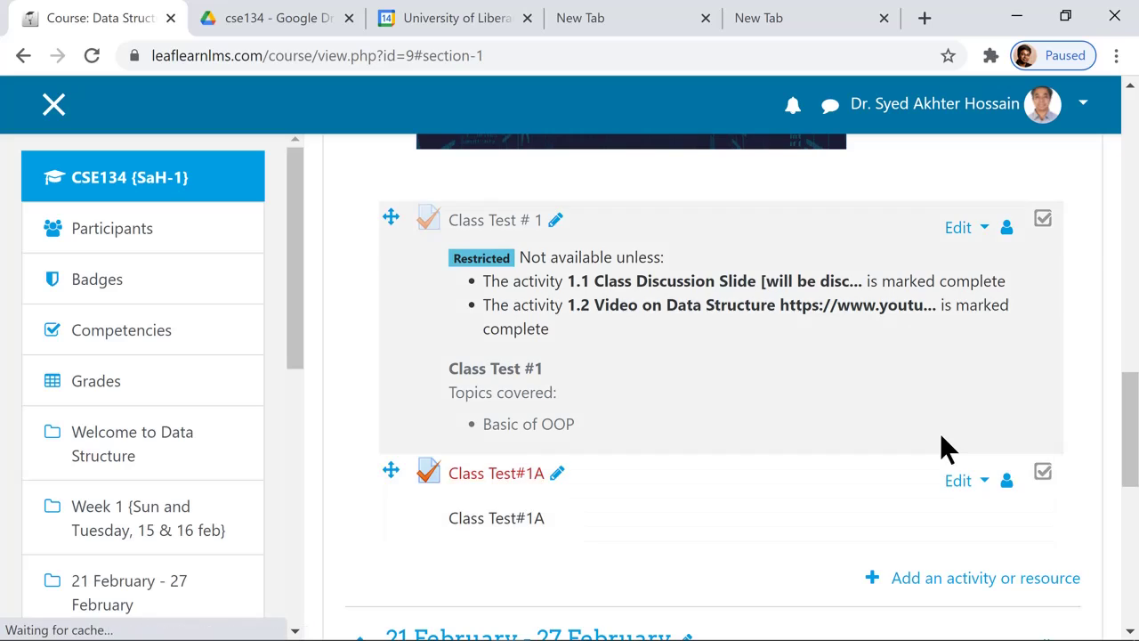
{"action": "scroll", "coordinate": [970, 449], "scroll_direction": "down", "scroll_amount": 2}
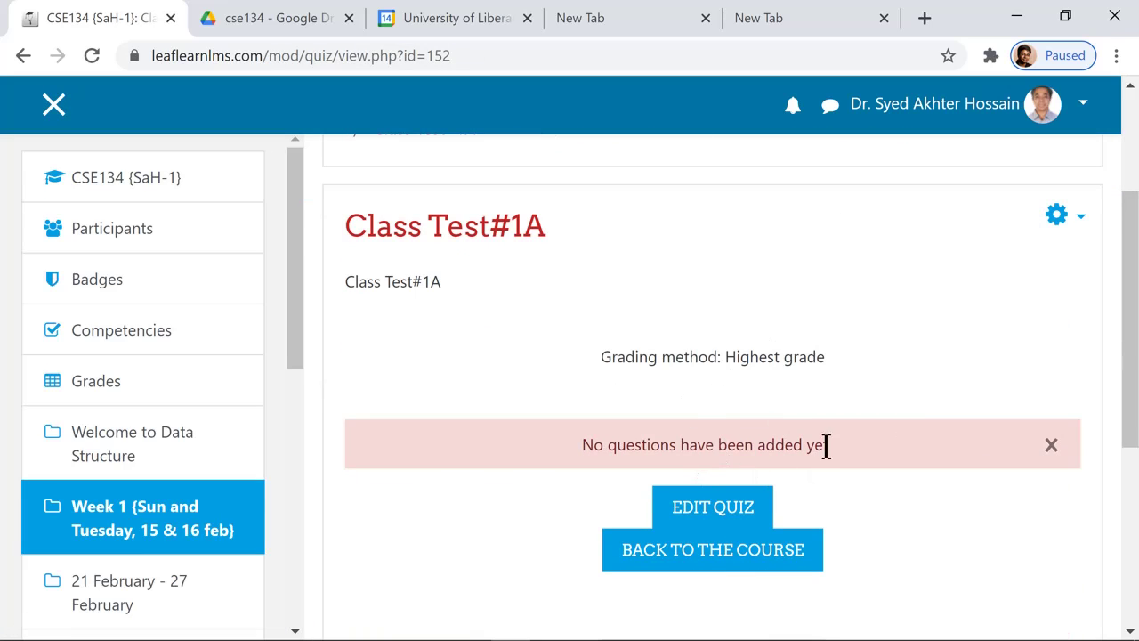
{"action": "left_click", "coordinate": [1075, 221]}
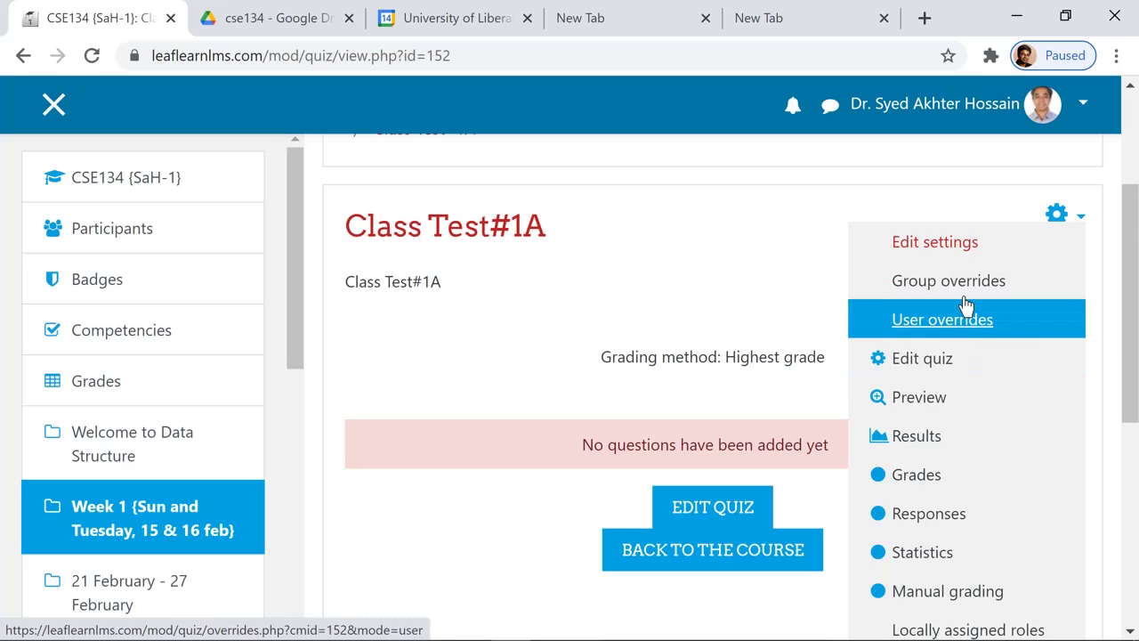
{"action": "left_click", "coordinate": [970, 372]}
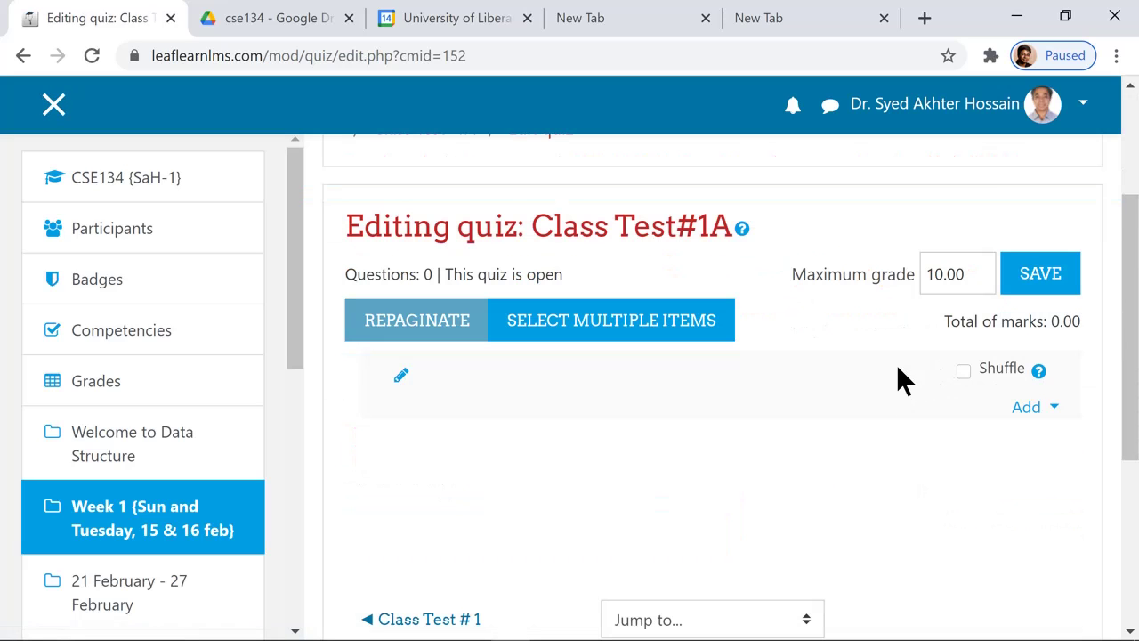
- Add four question bank questions to the quiz: linear collection, minimum of two fields in linked list nodes, linked list saving, and disadvantages of arrays
{"action": "left_click", "coordinate": [1055, 411]}
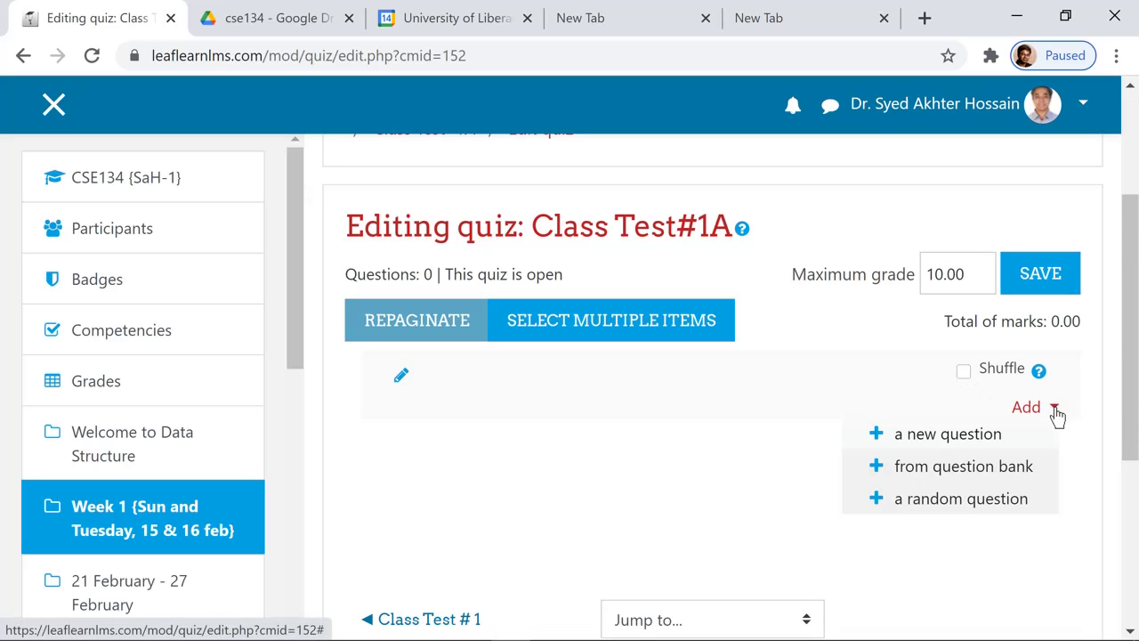
{"action": "left_click", "coordinate": [941, 477]}
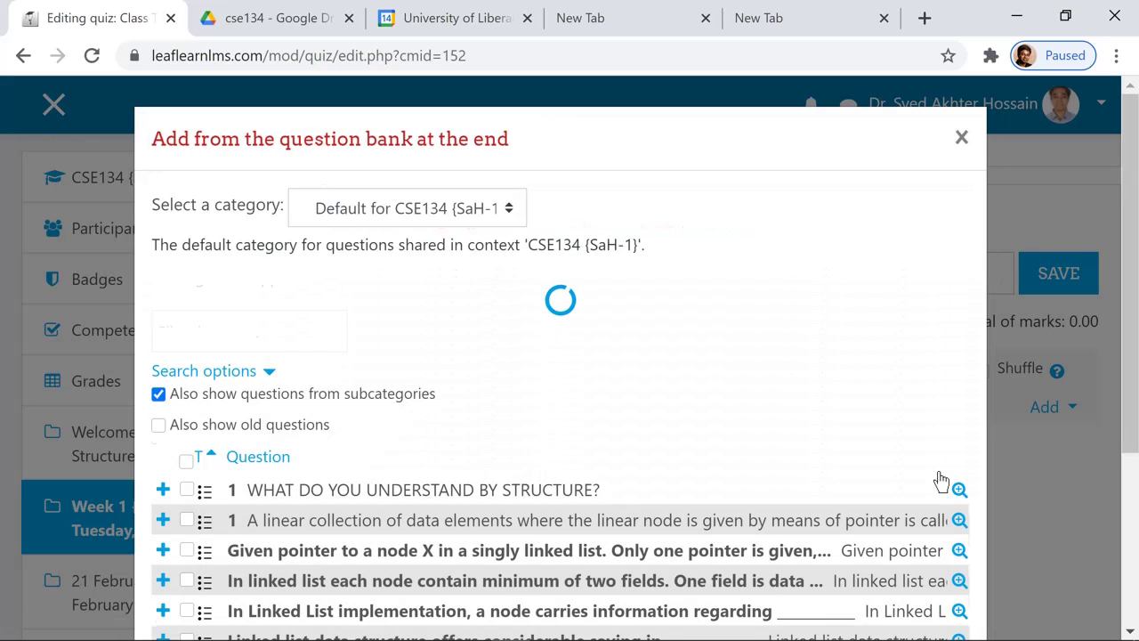
{"action": "scroll", "coordinate": [726, 377], "scroll_direction": "down", "scroll_amount": 2}
{"action": "scroll", "coordinate": [726, 377], "scroll_direction": "down", "scroll_amount": 2}
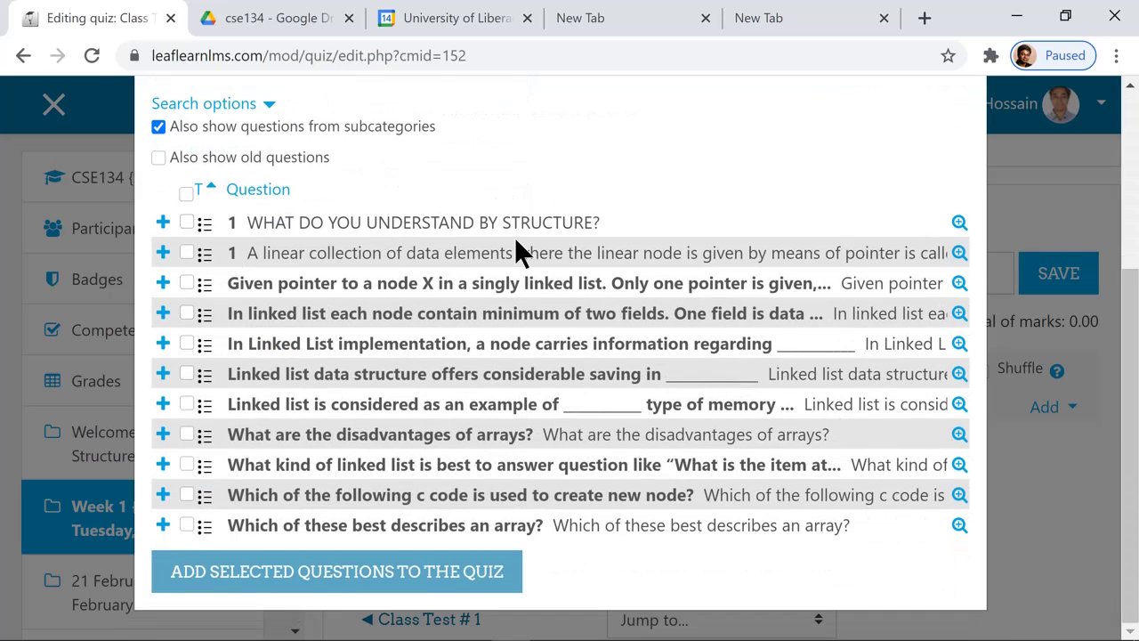
{"action": "scroll", "coordinate": [517, 248], "scroll_direction": "up", "scroll_amount": 2}
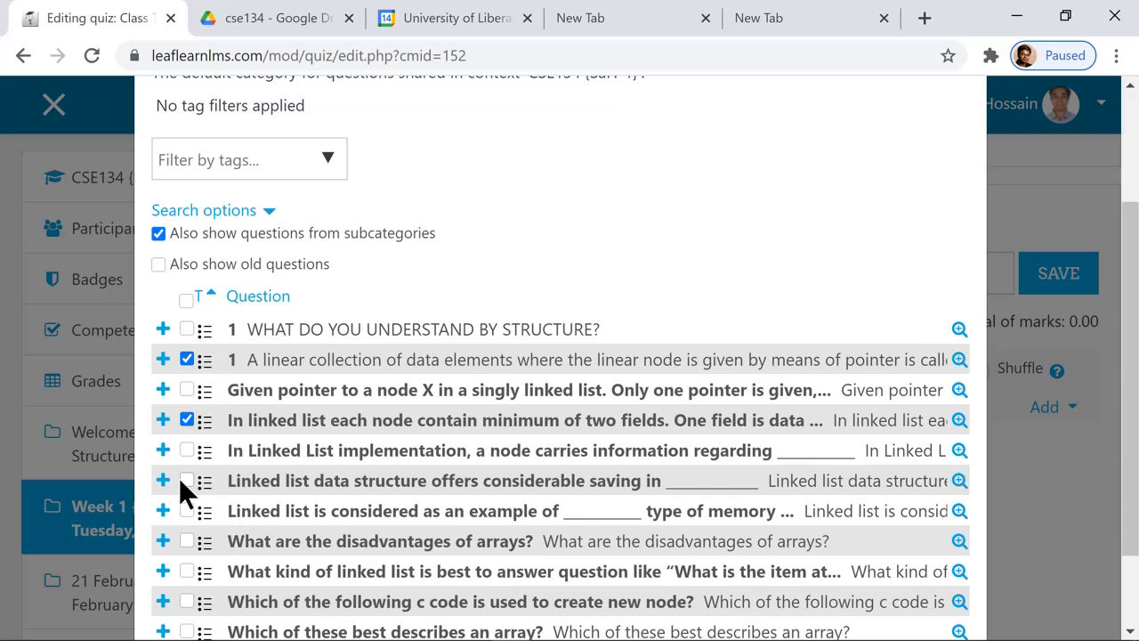
{"action": "left_click", "coordinate": [187, 541]}
{"action": "scroll", "coordinate": [688, 413], "scroll_direction": "down", "scroll_amount": 2}
{"action": "left_click", "coordinate": [378, 579]}
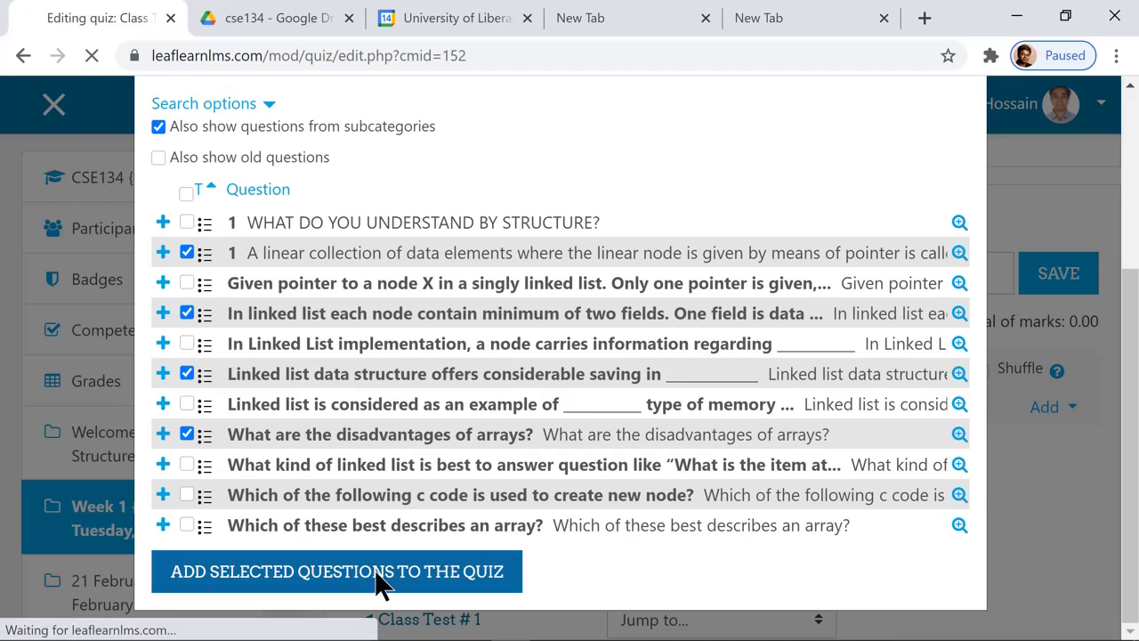
- Review the questions added to Class Test#1A, including their pages, marks and the maximum grade
{"action": "scroll", "coordinate": [908, 423], "scroll_direction": "down", "scroll_amount": 4}
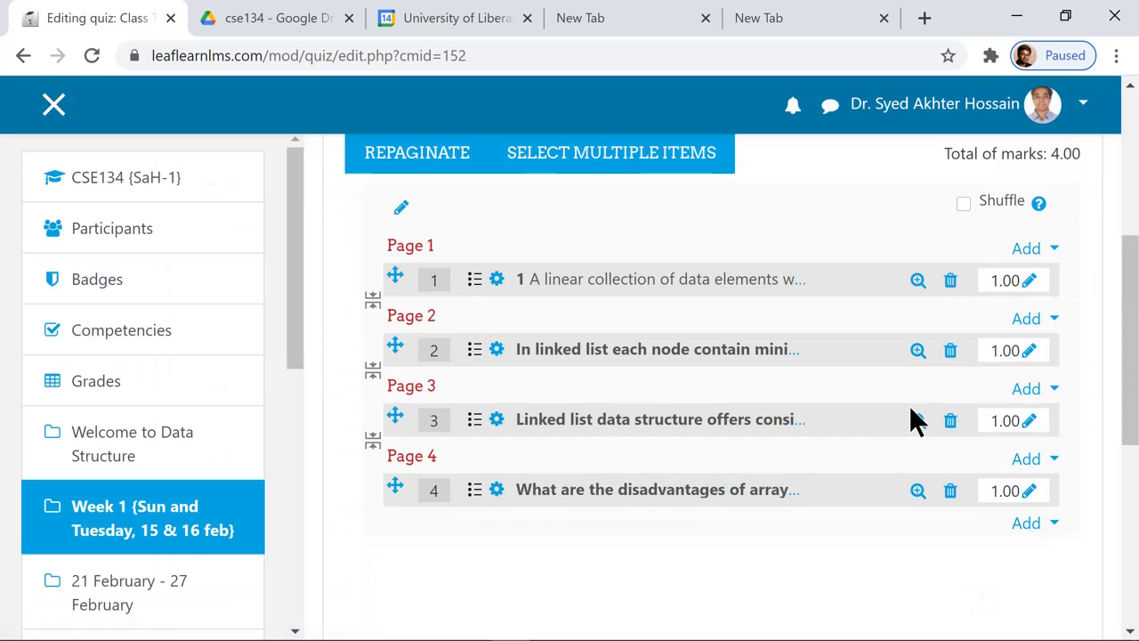
{"action": "scroll", "coordinate": [917, 422], "scroll_direction": "down", "scroll_amount": 1}
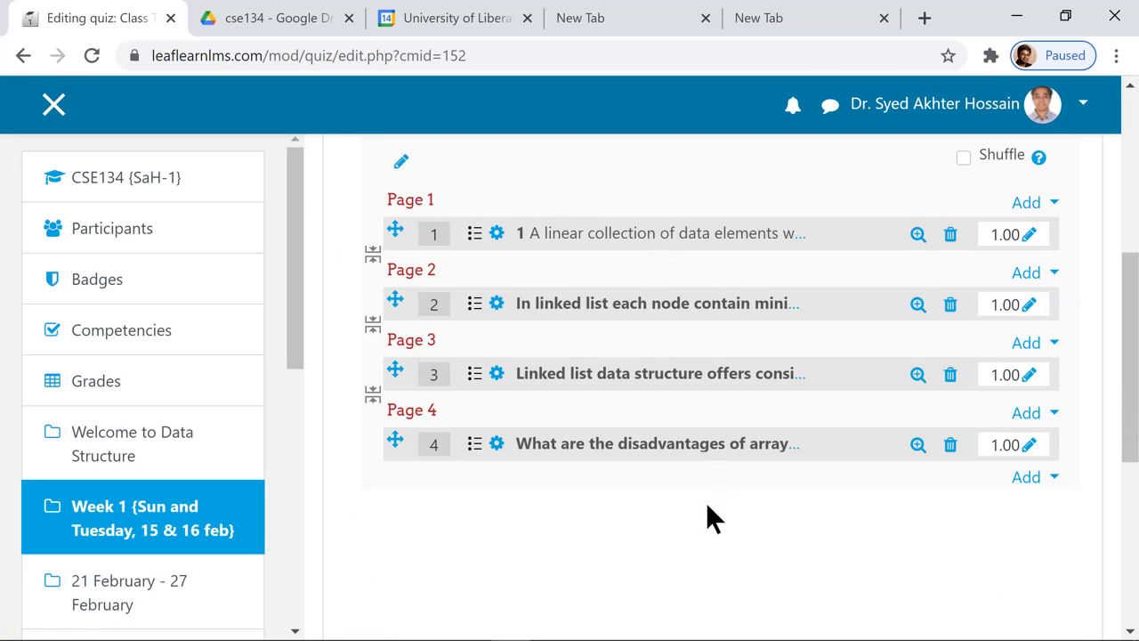
{"action": "scroll", "coordinate": [890, 441], "scroll_direction": "up", "scroll_amount": 5}
{"action": "scroll", "coordinate": [890, 441], "scroll_direction": "down", "scroll_amount": 1}
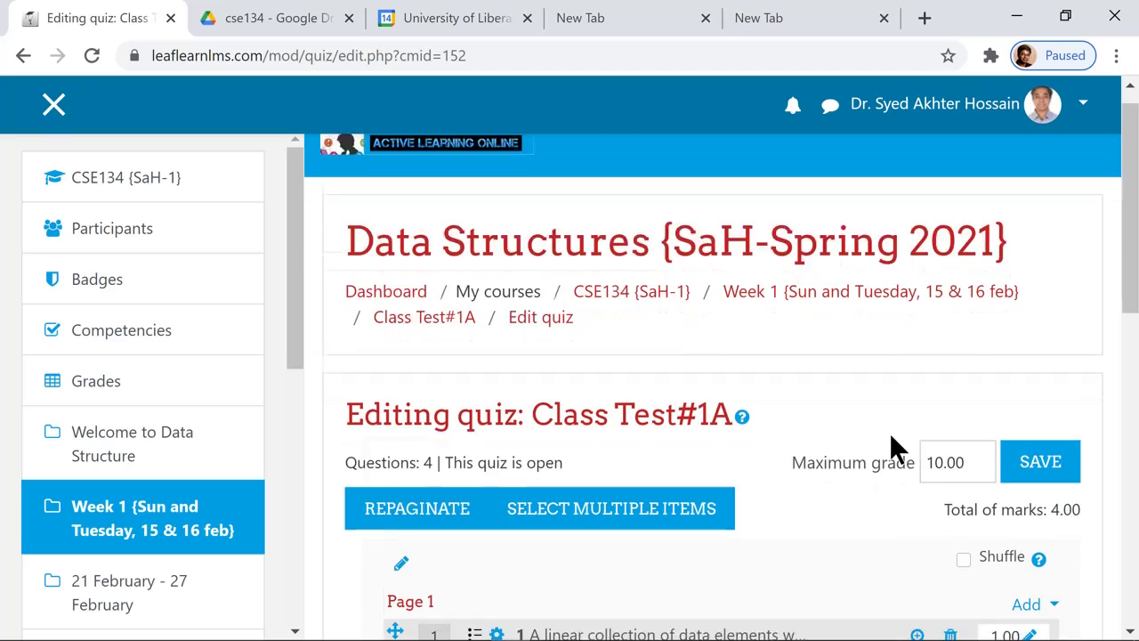
{"action": "scroll", "coordinate": [893, 449], "scroll_direction": "down", "scroll_amount": 4}
{"action": "scroll", "coordinate": [892, 438], "scroll_direction": "down", "scroll_amount": 2}
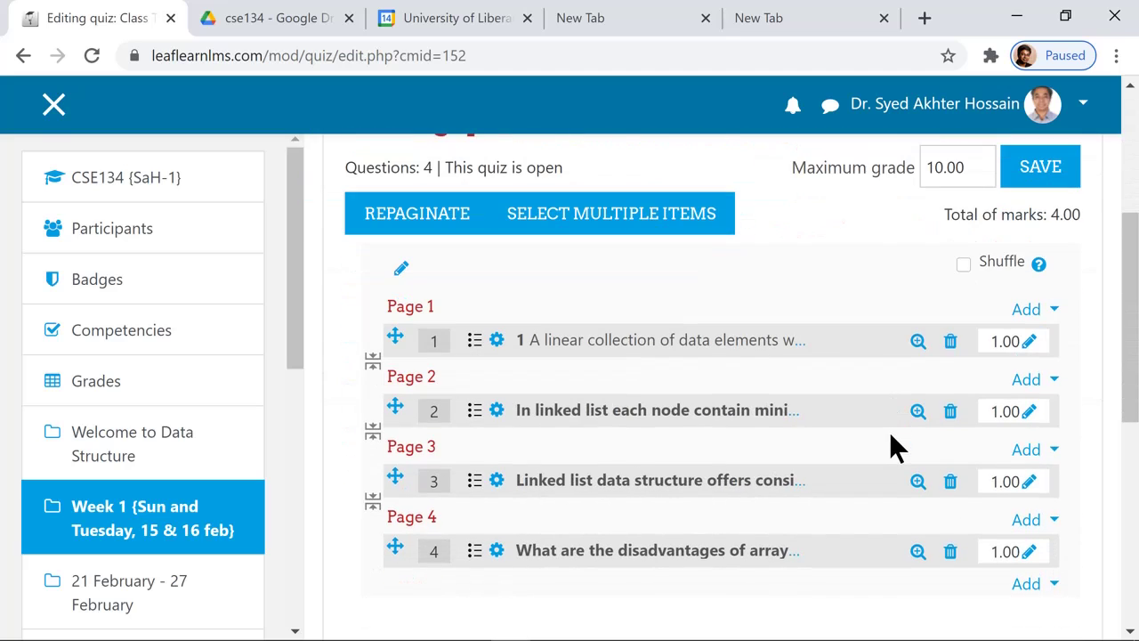
{"action": "scroll", "coordinate": [892, 438], "scroll_direction": "up", "scroll_amount": 7}
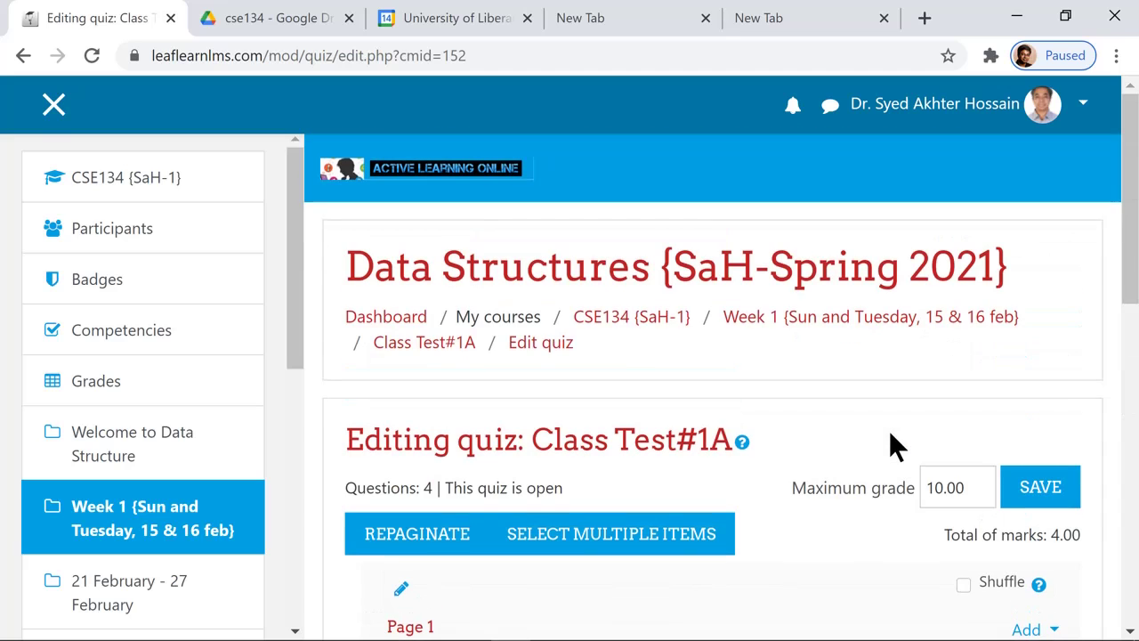
- Return to the CSE134 {SaH-1} course page and find Class Test#1A in the Week 1 section
{"action": "left_click", "coordinate": [637, 324]}
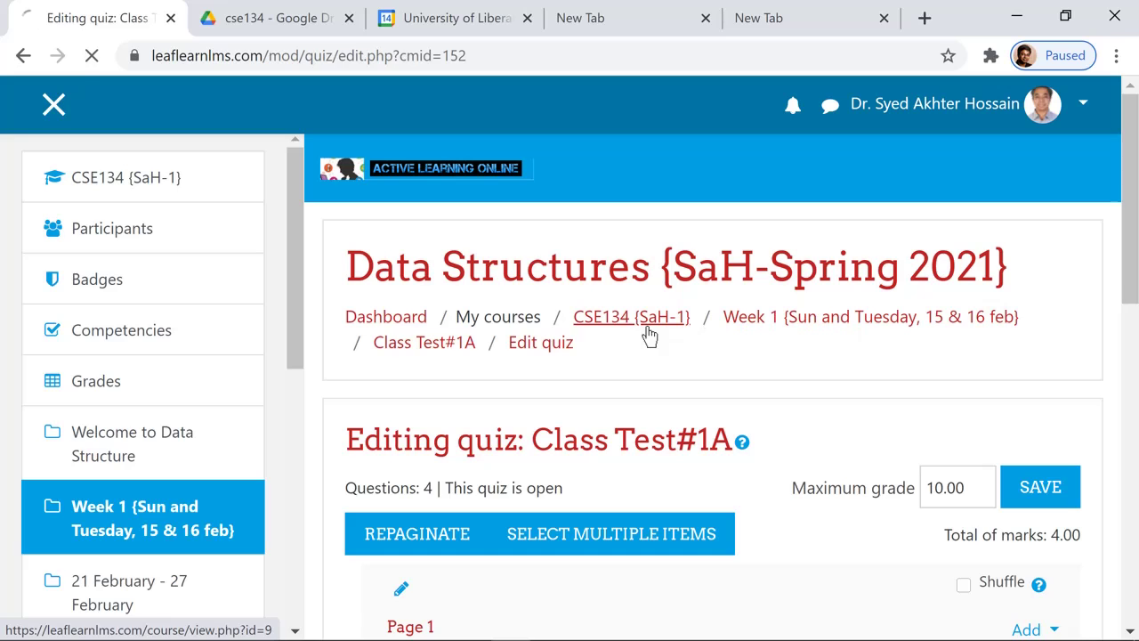
{"action": "scroll", "coordinate": [787, 389], "scroll_direction": "down", "scroll_amount": 15}
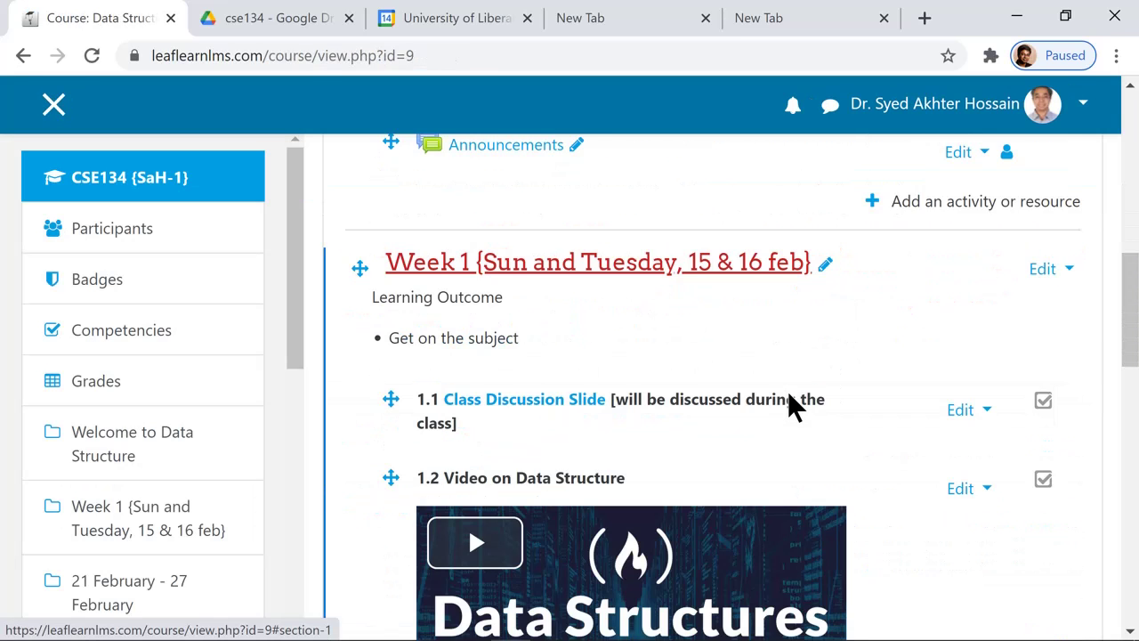
{"action": "scroll", "coordinate": [789, 397], "scroll_direction": "down", "scroll_amount": 1}
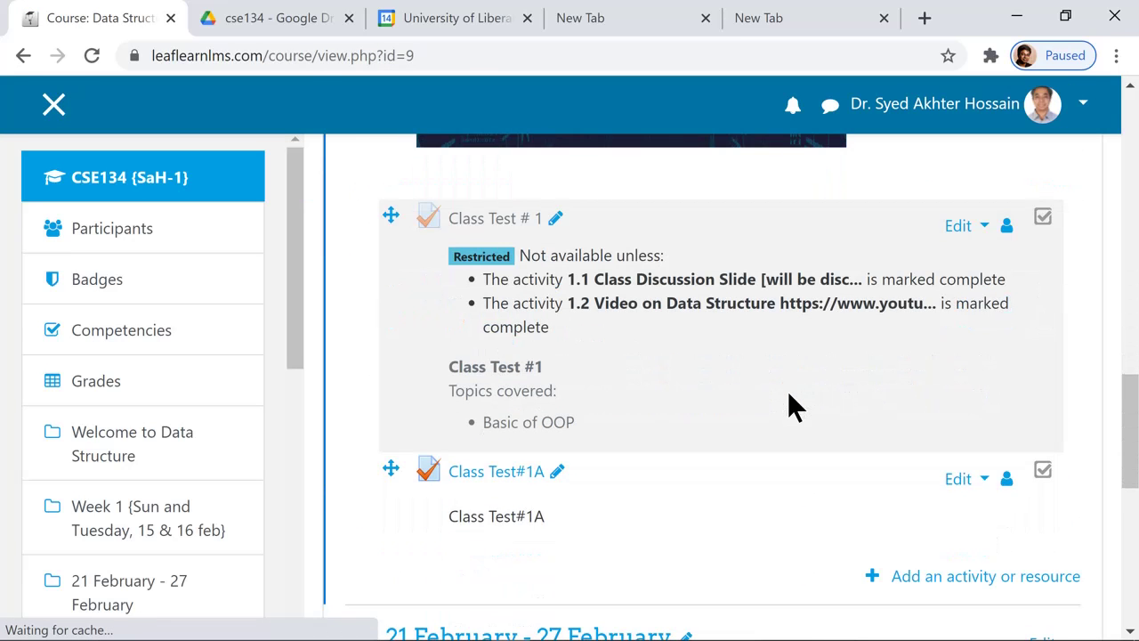